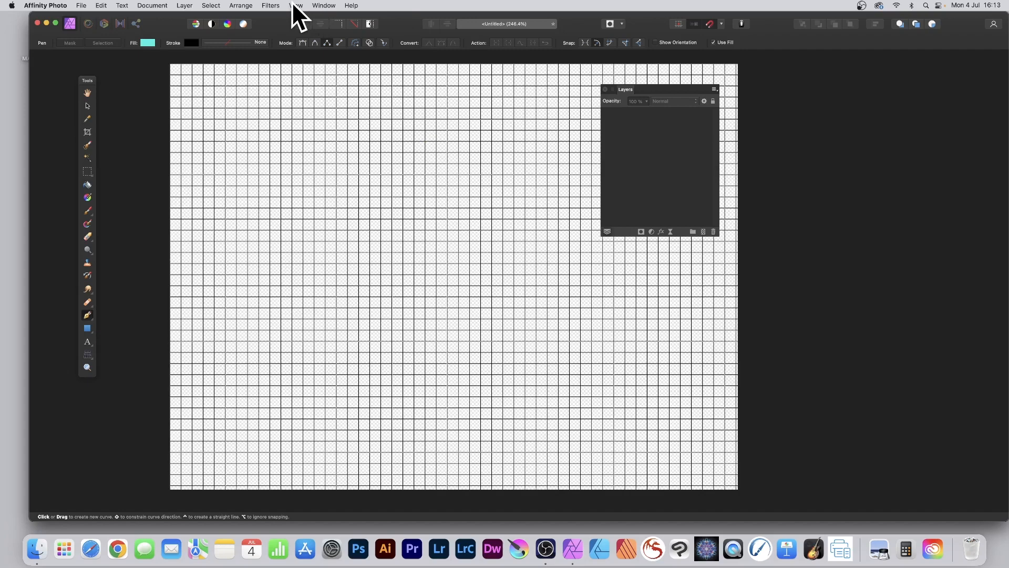
Check that snapping is enabled with Snap to grid and that the document grid is shown.
left_click(295, 5)
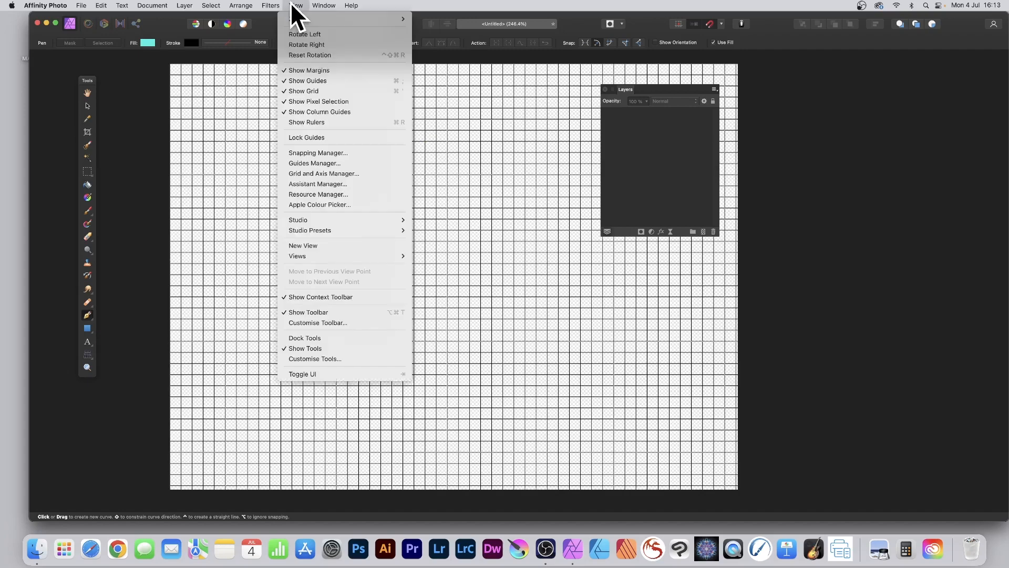
left_click(333, 153)
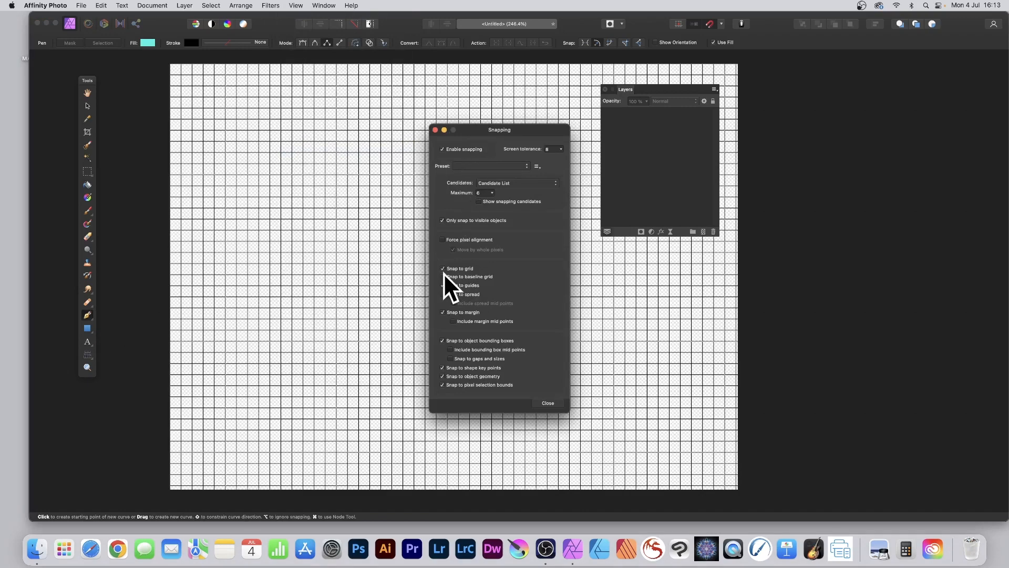
left_click(548, 403)
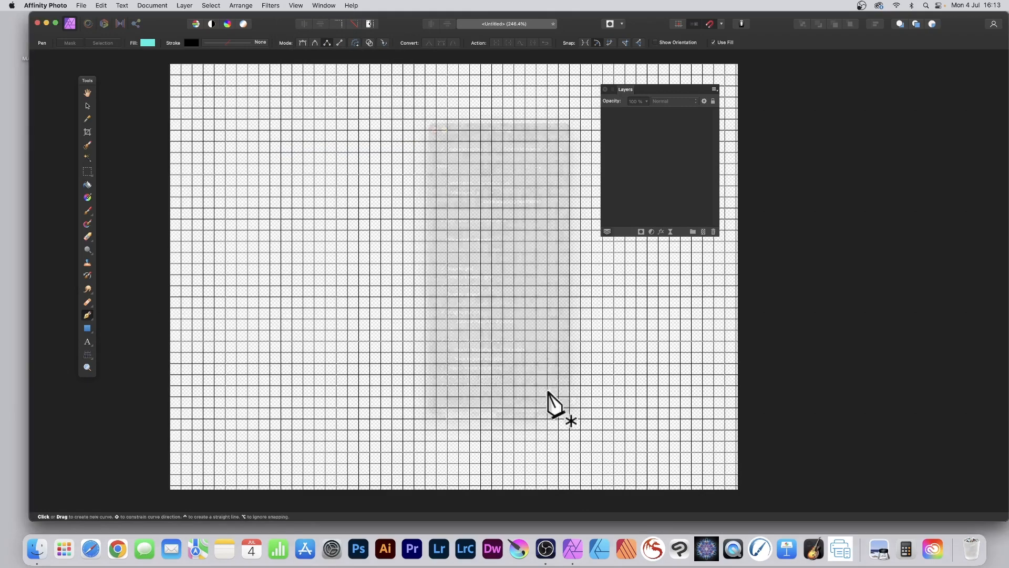
left_click(296, 6)
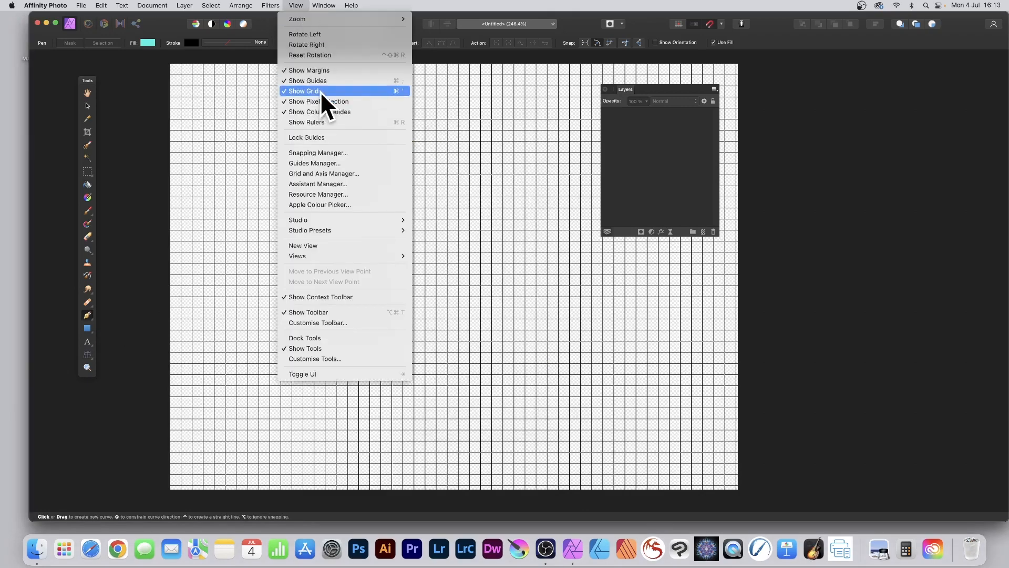
left_click(454, 52)
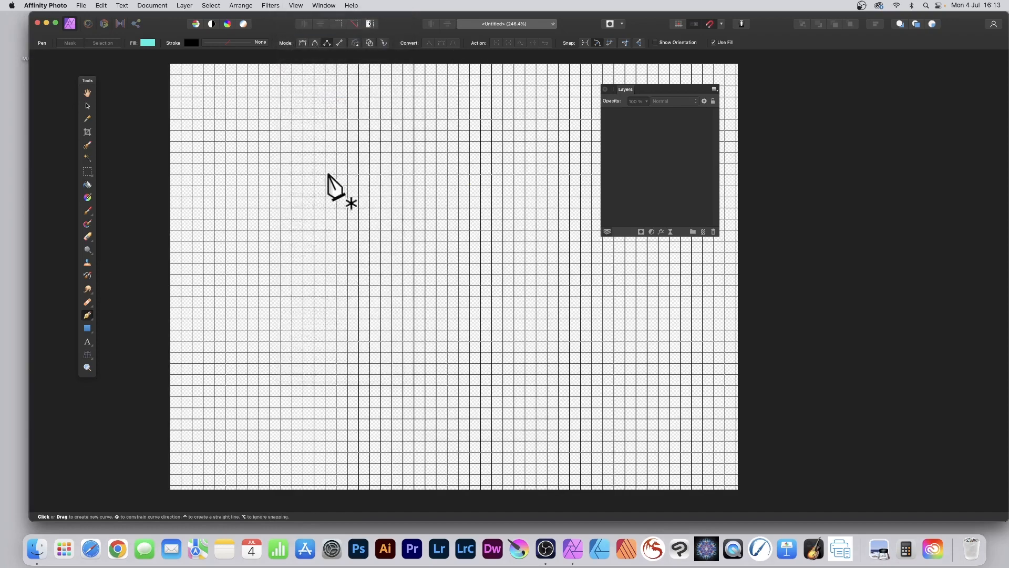
Draw a staircase edge descending to the right with the Pen tool, each tread and riser four grid squares long.
left_click(281, 163)
left_click(325, 163)
left_click(325, 207)
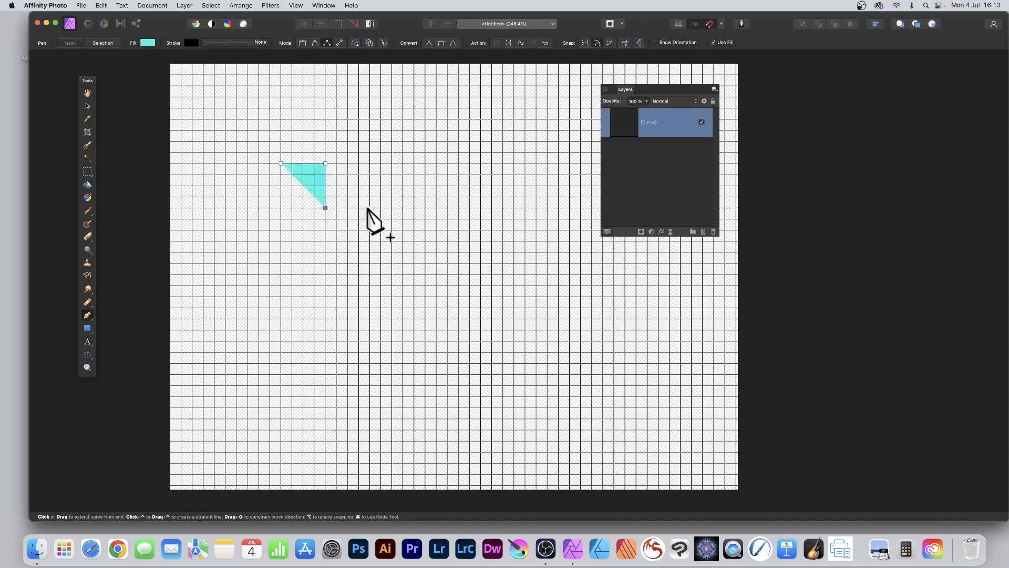
left_click(370, 207)
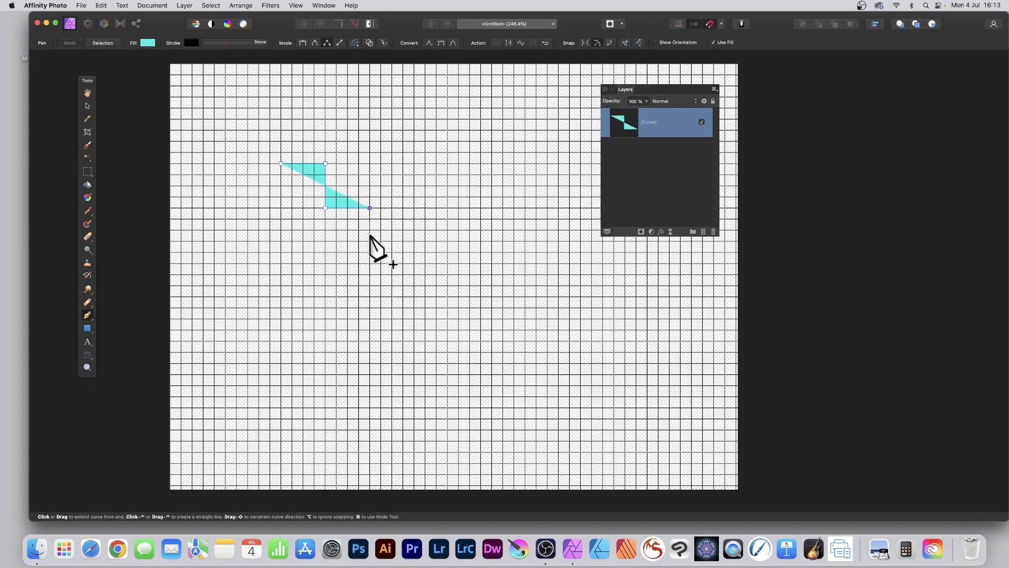
left_click(370, 252)
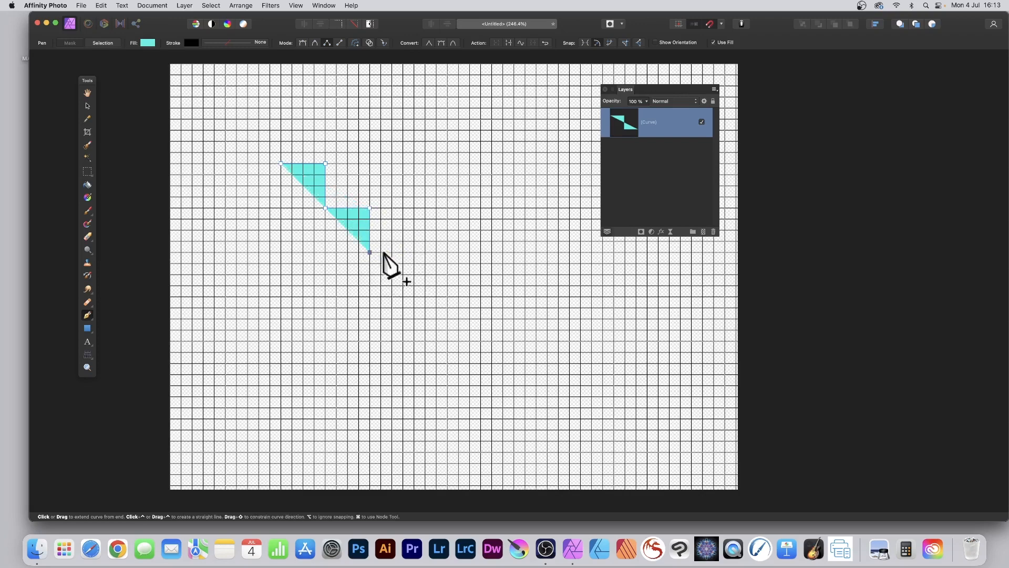
left_click(414, 252)
left_click(415, 297)
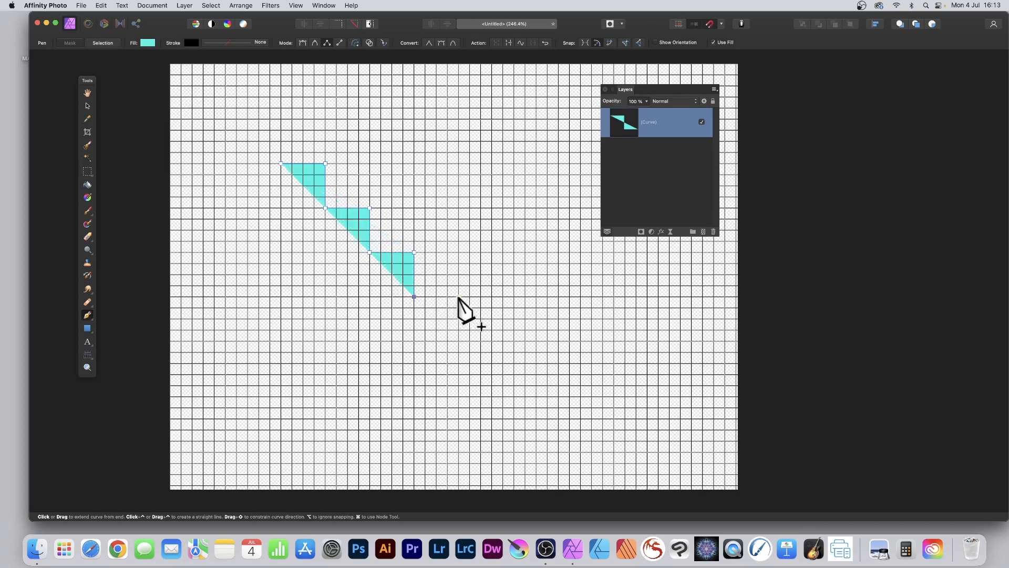
left_click(458, 297)
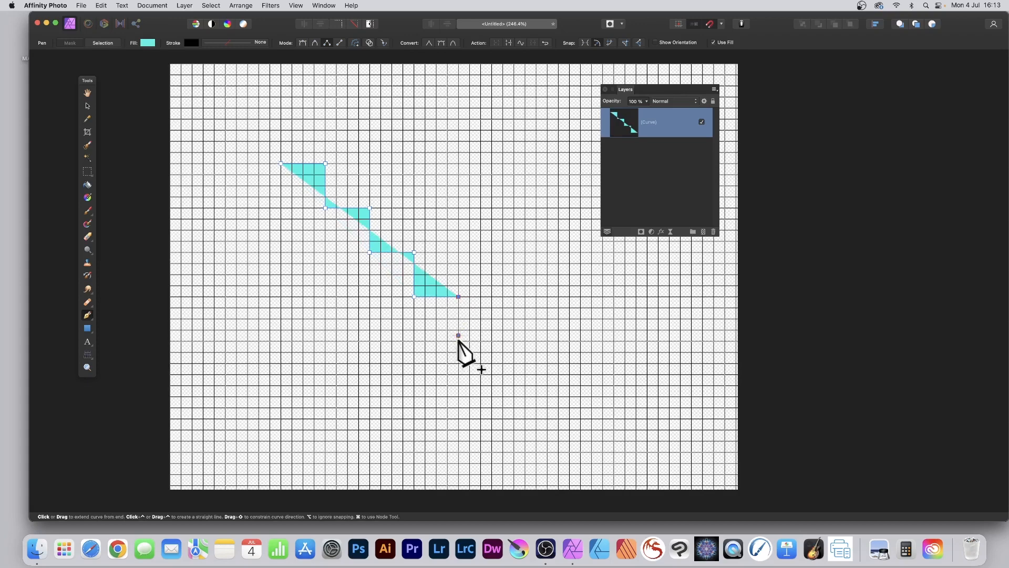
left_click(458, 335)
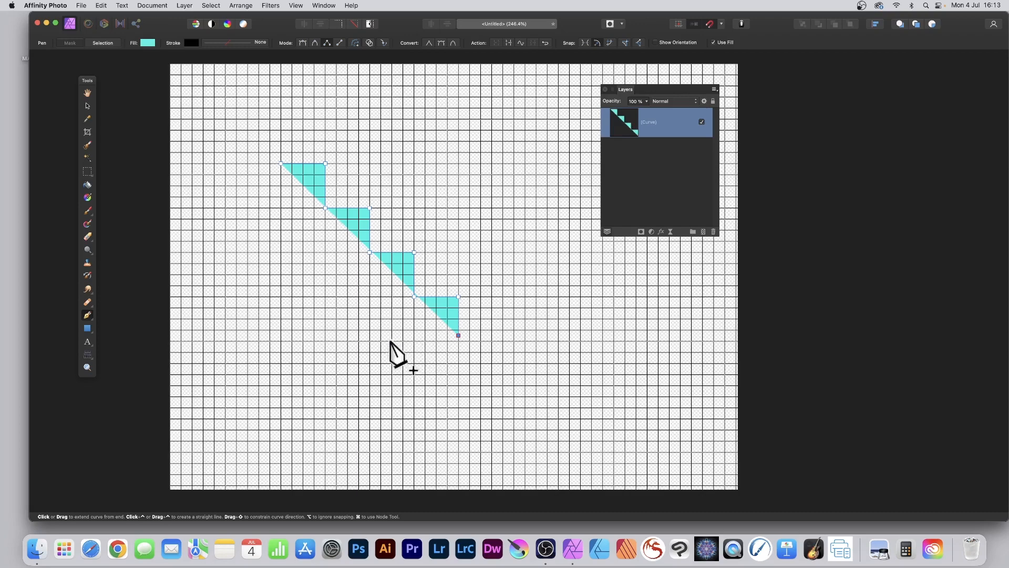
left_click(370, 341)
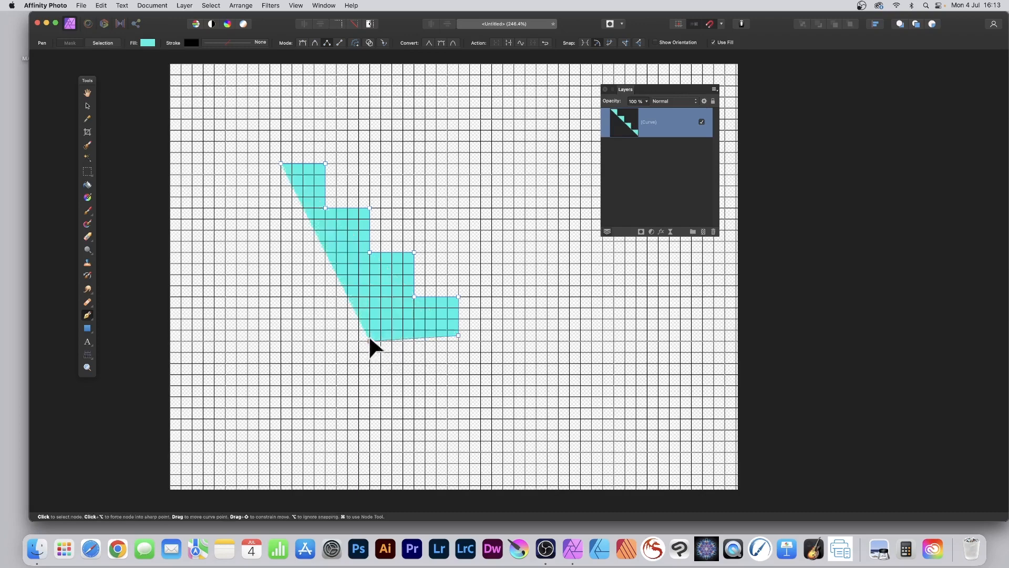
key("super+z")
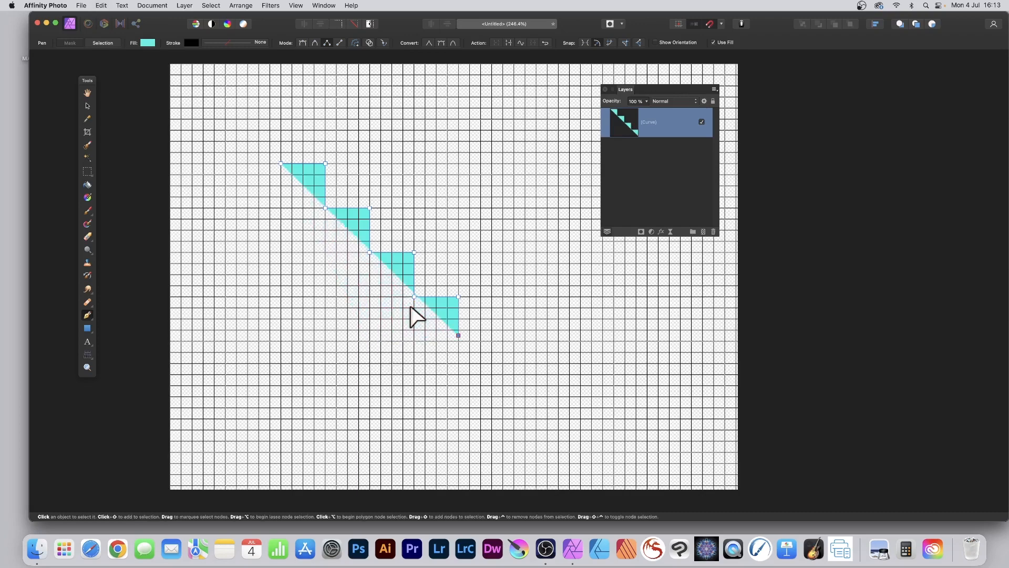
key("super+z")
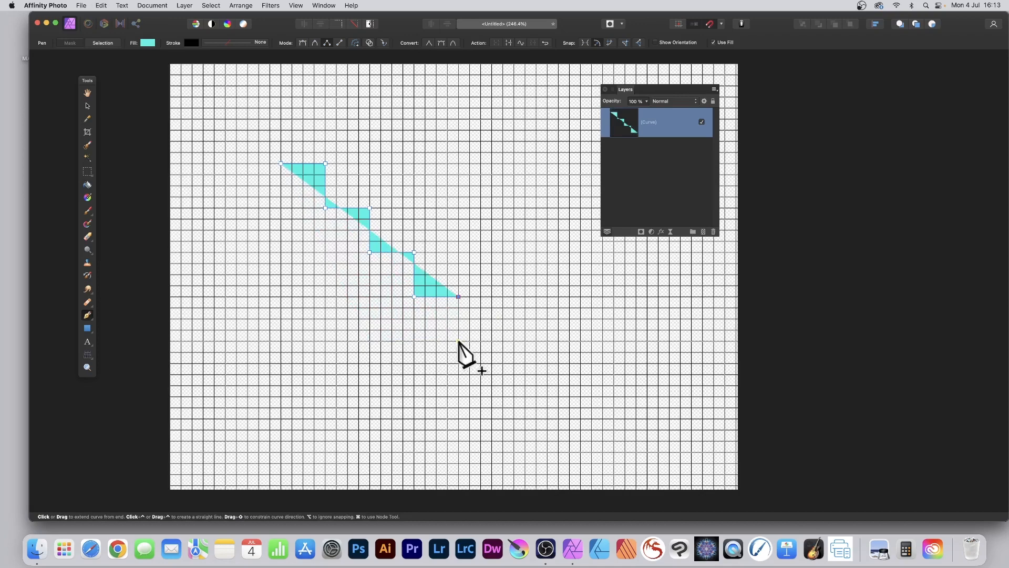
Add the final riser and draw the stepped lower edge back up to the starting node, closing the staircase shape.
left_click(458, 341)
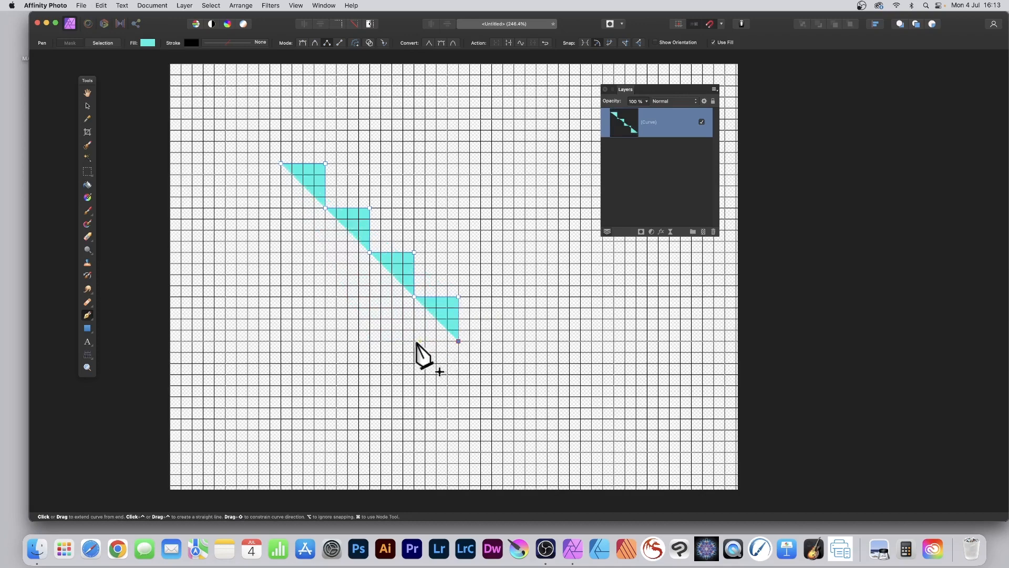
left_click(370, 341)
left_click(369, 296)
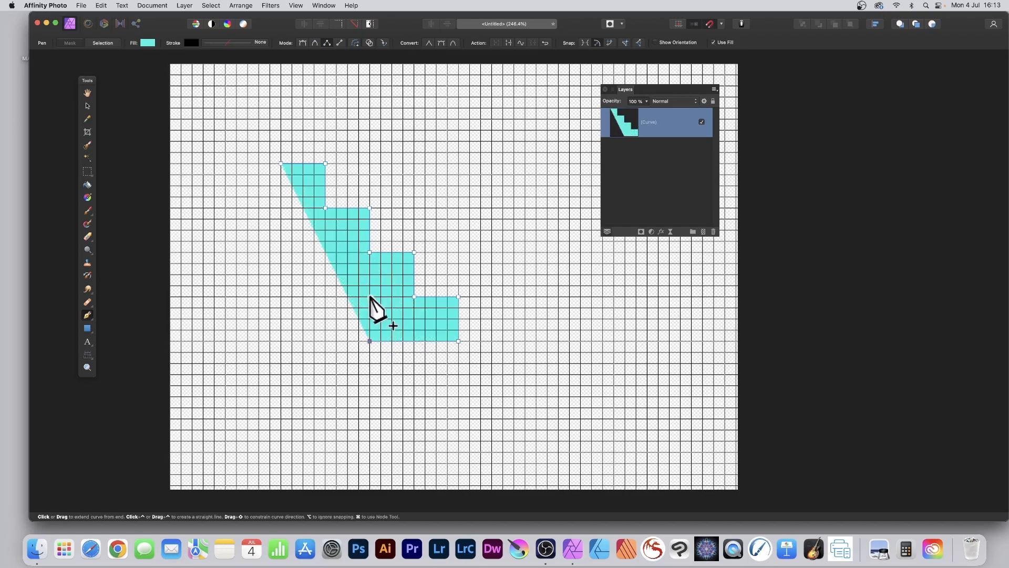
left_click(325, 297)
left_click(325, 253)
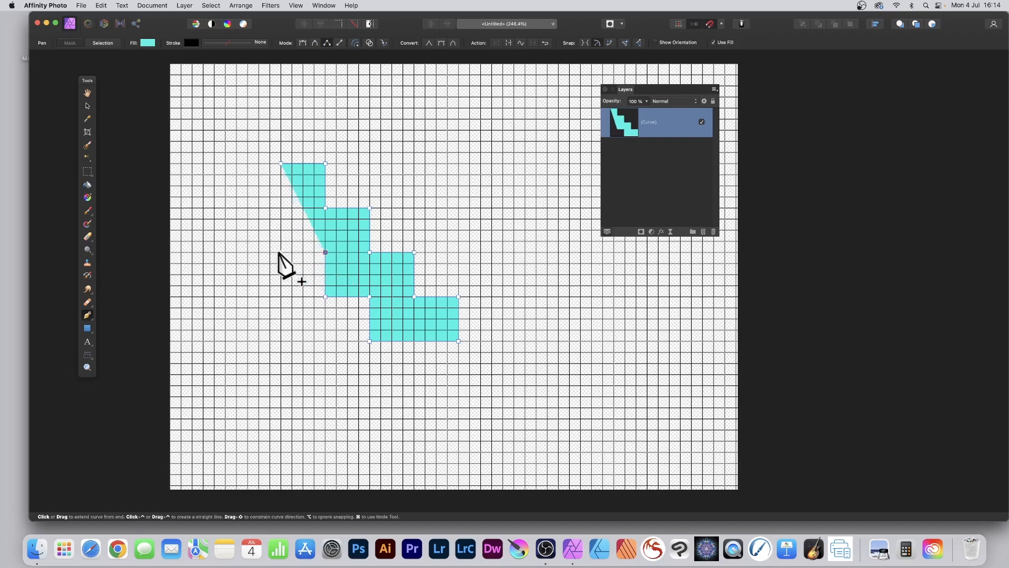
left_click(282, 252)
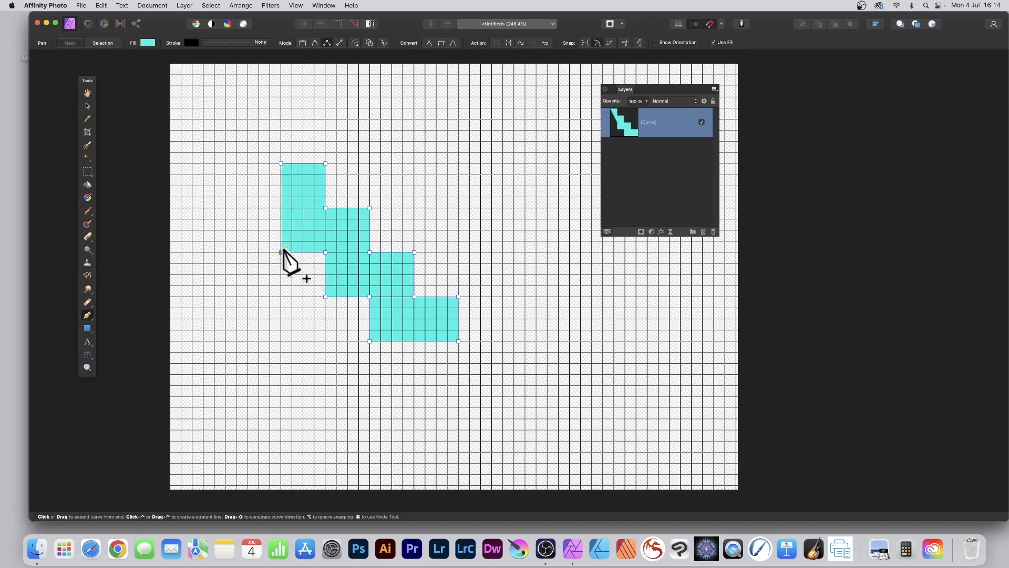
left_click(281, 163)
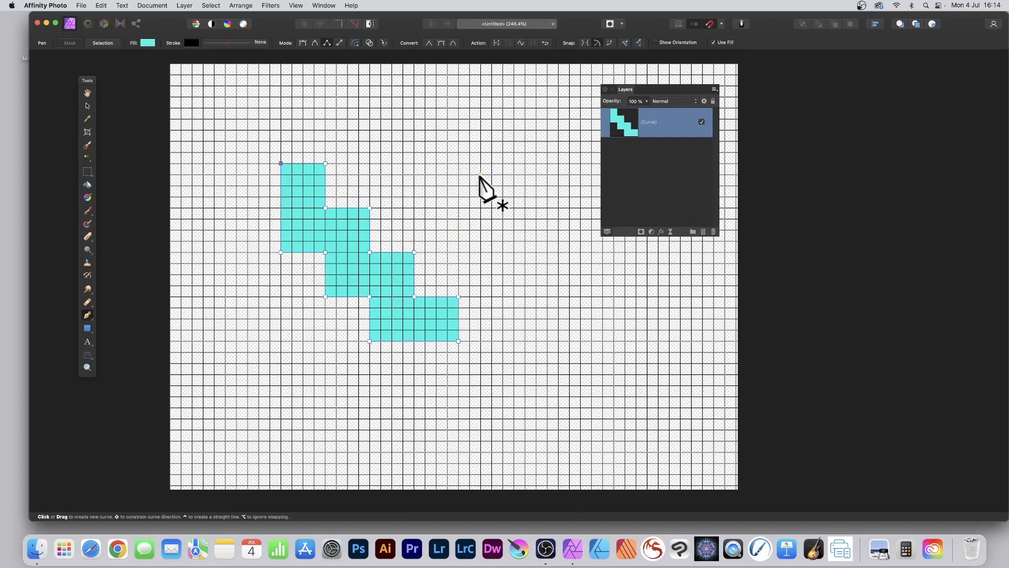
Duplicate the staircase shape three times, offsetting each copy four grid squares up and four to the right.
left_click(93, 105)
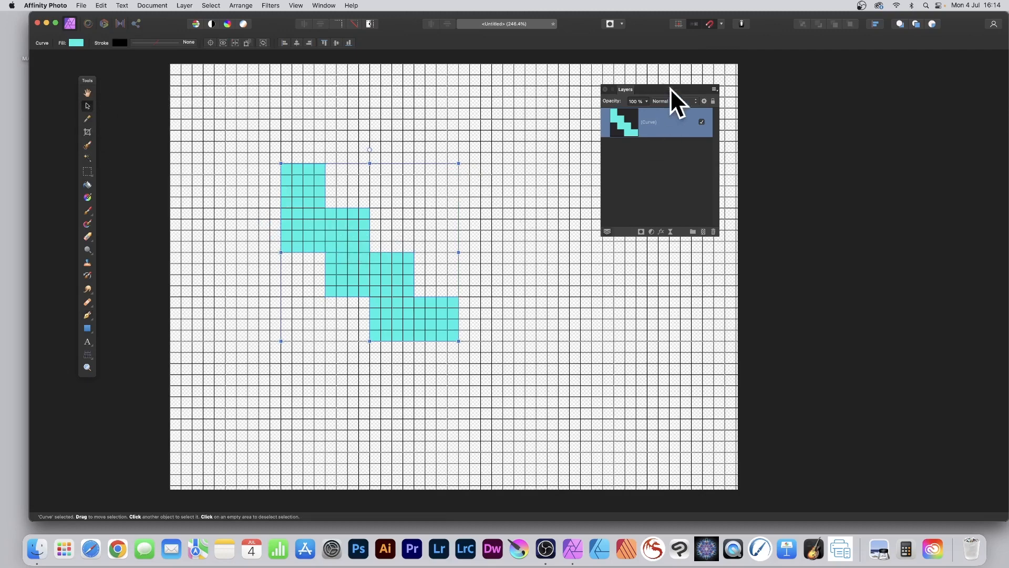
left_click_drag(620, 86, 772, 84)
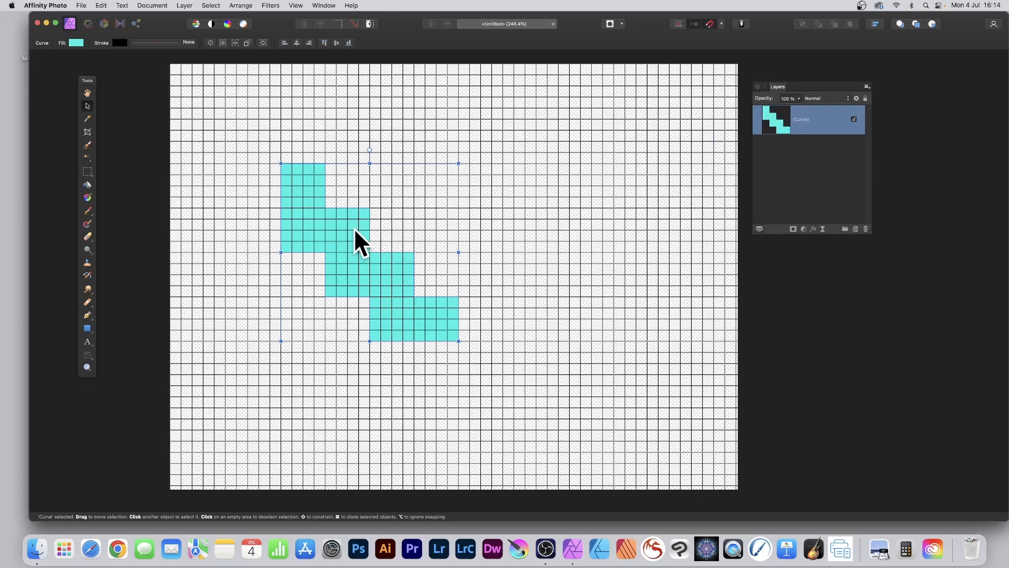
left_click_drag(353, 232, 399, 184)
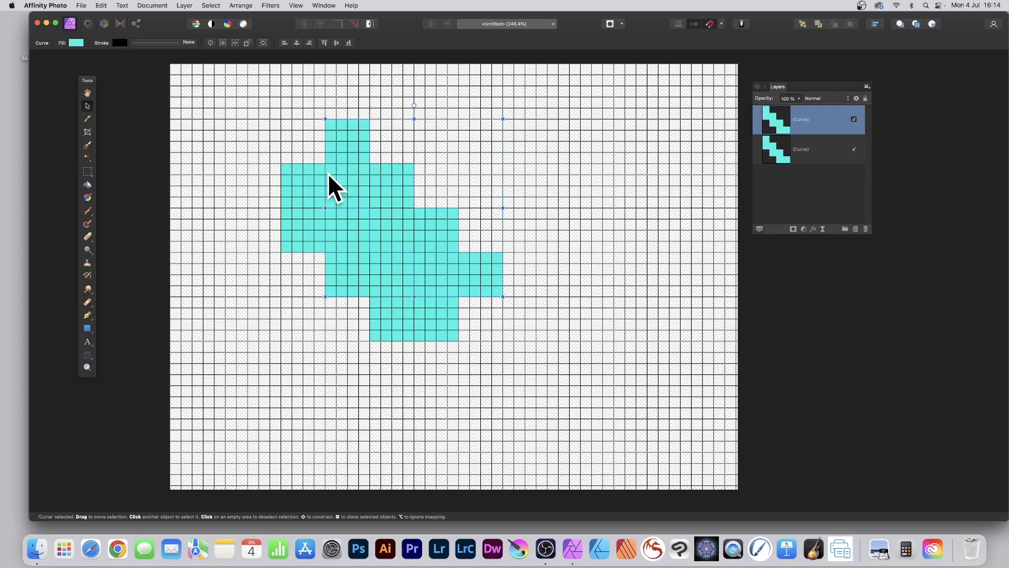
left_click_drag(396, 185, 487, 103)
key("super+j")
key("super+j")
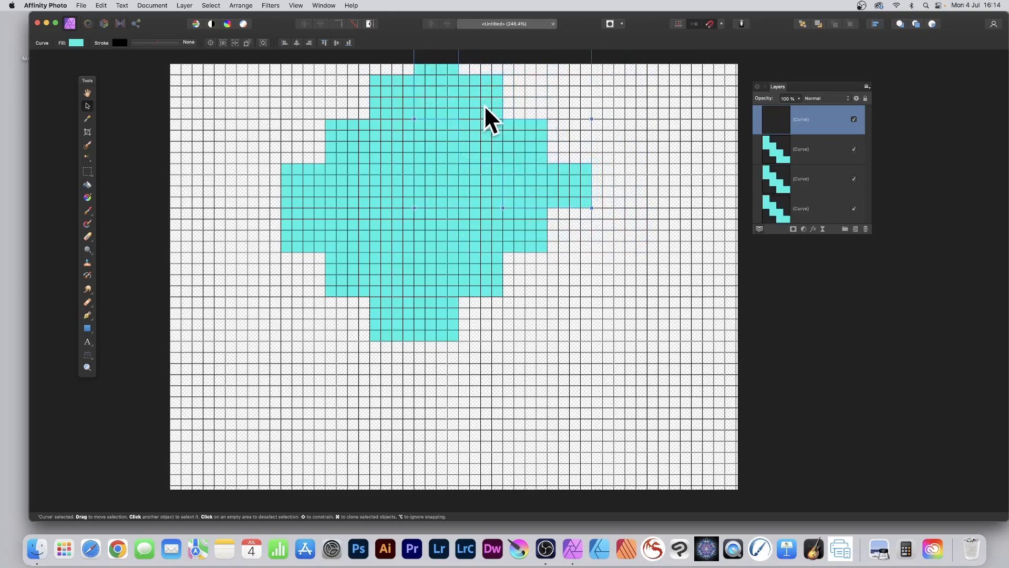
Select all four staircase shapes and move them down four grid squares so they lie fully on the page, aligned to the grid.
scroll(262, 74, "down", 1)
scroll(263, 73, "up", 2)
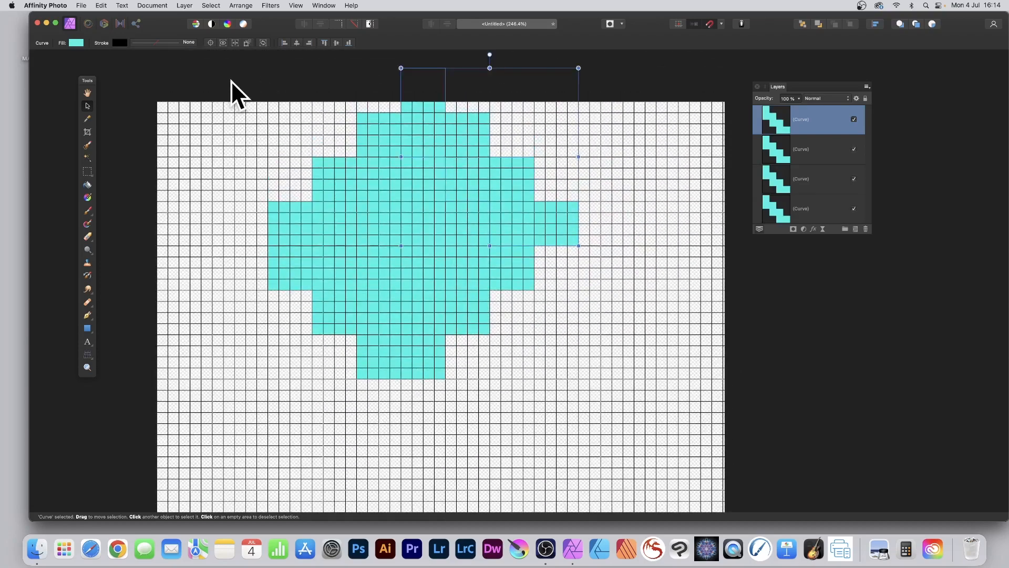
left_click_drag(231, 83, 678, 423)
left_click_drag(466, 231, 450, 247)
key("super+z")
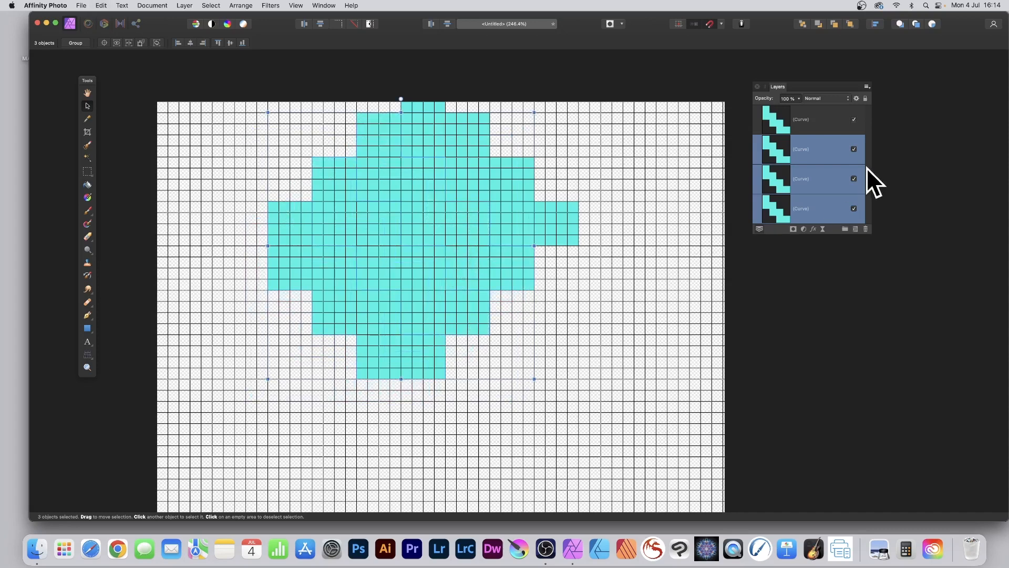
left_click(794, 122, "shift")
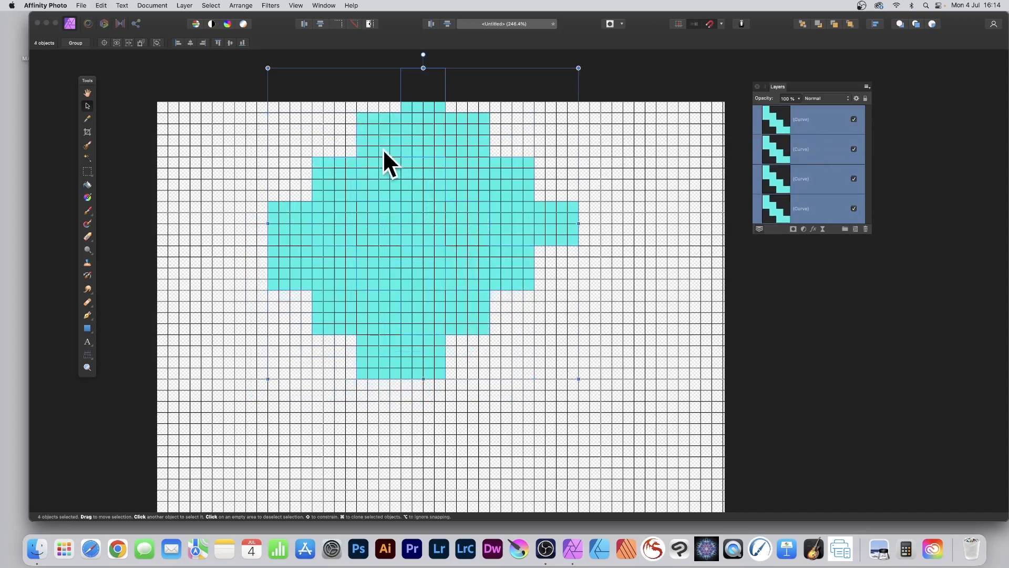
left_click_drag(414, 159, 424, 209)
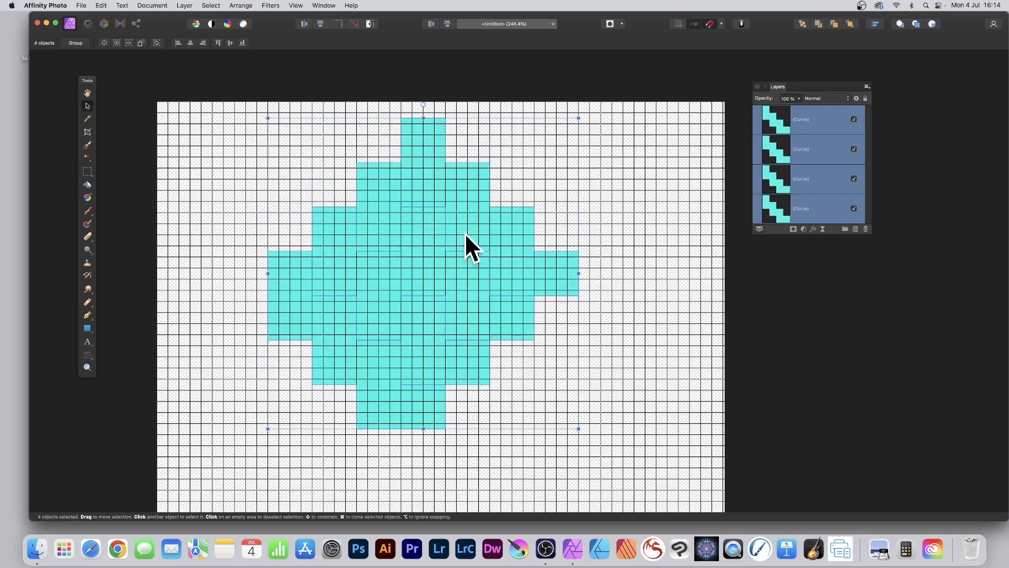
left_click_drag(466, 235, 462, 229)
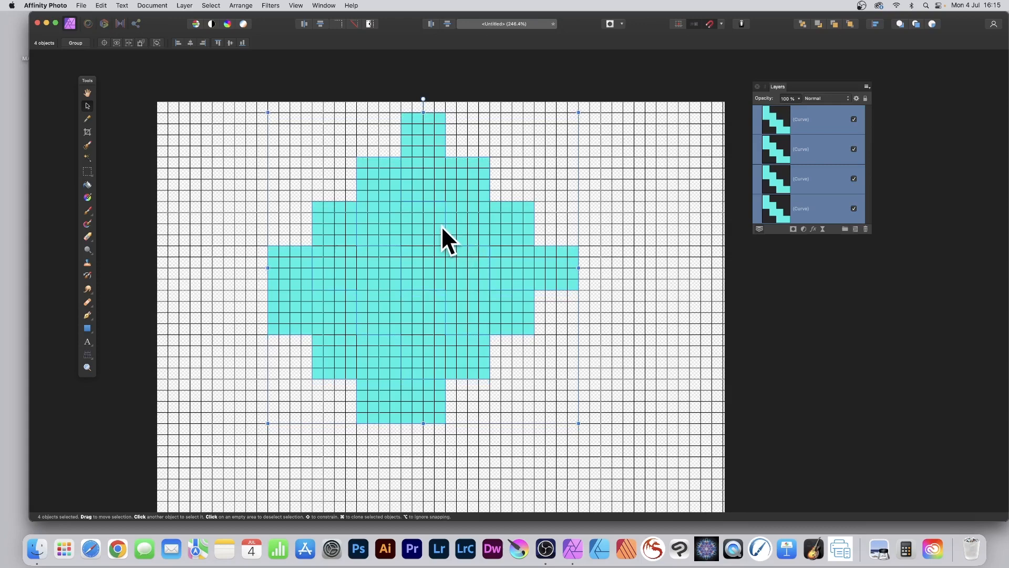
Duplicate the four-shape group of staircases 16 grid squares to the right and 12 squares down.
left_click_drag(441, 226, 620, 360)
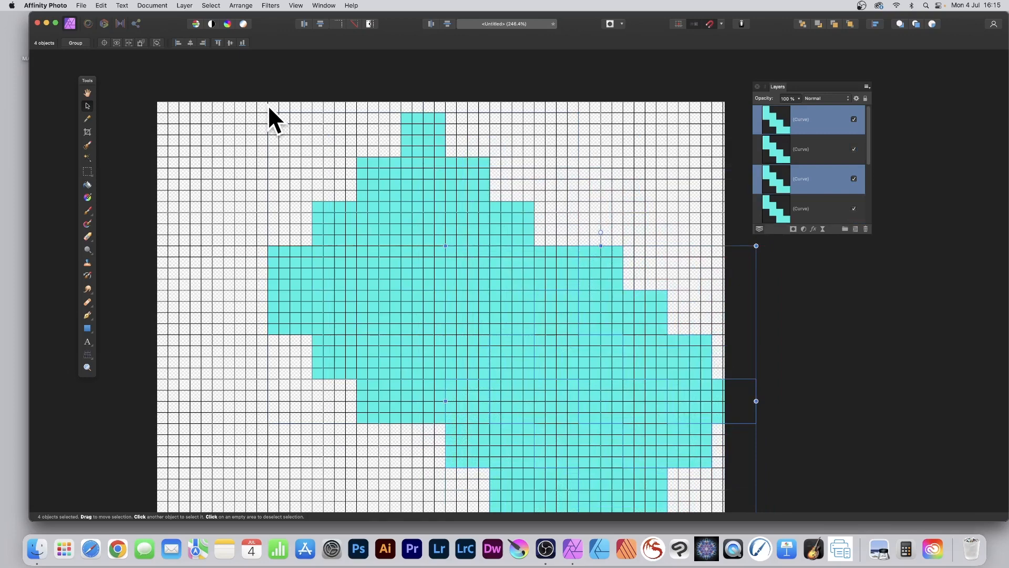
scroll(258, 107, "right", 1)
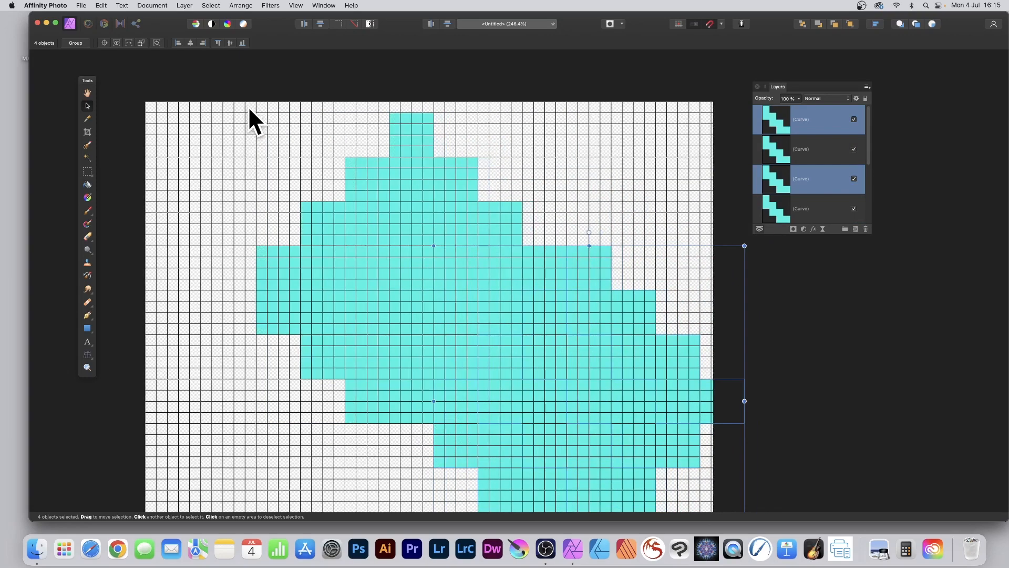
scroll(248, 107, "down", 2)
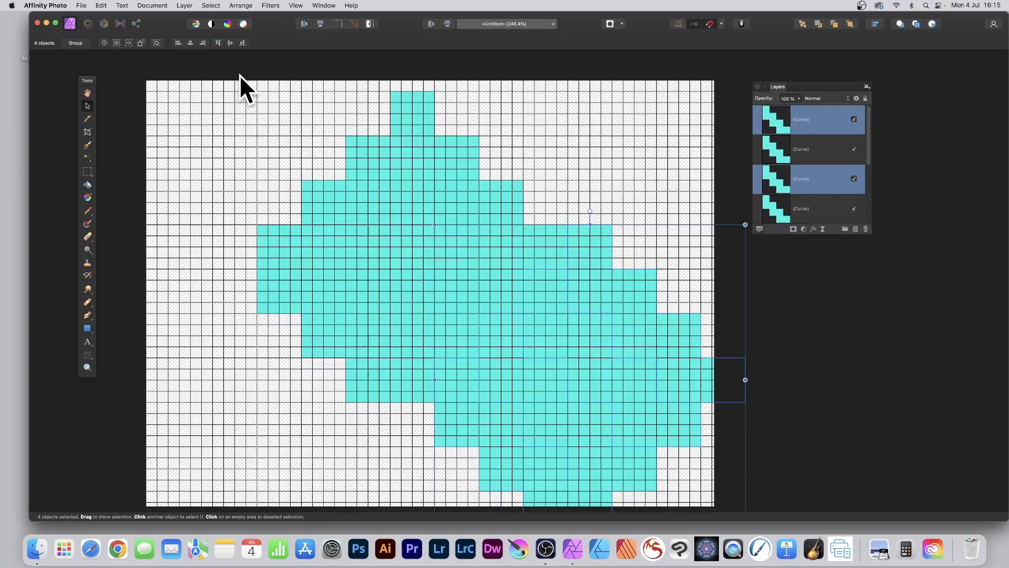
Select all eight staircase shapes and apply a 3D layer effect with a radius of 49.8 px.
left_click(812, 143)
left_click(806, 118)
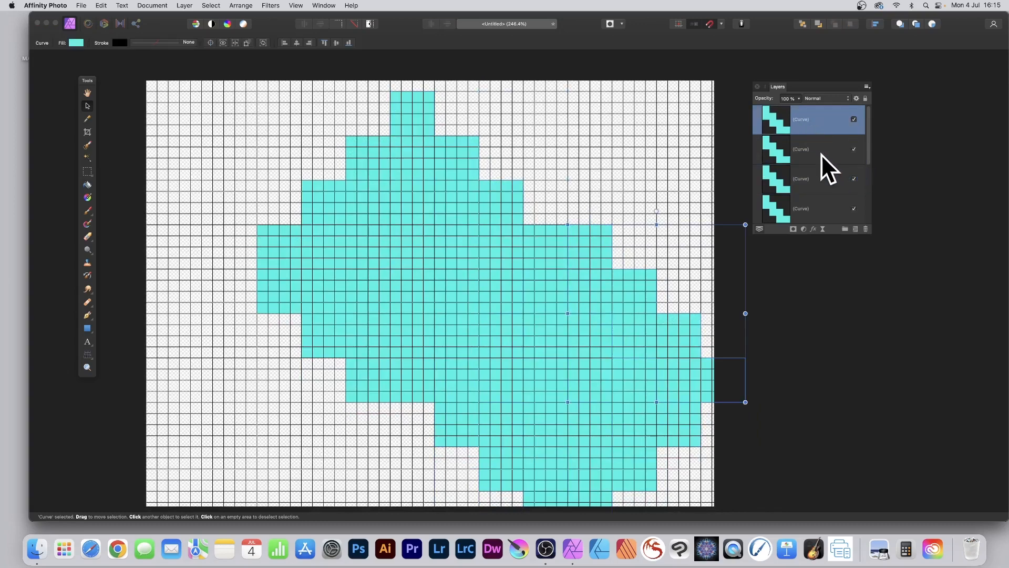
scroll(821, 182, "down", 3)
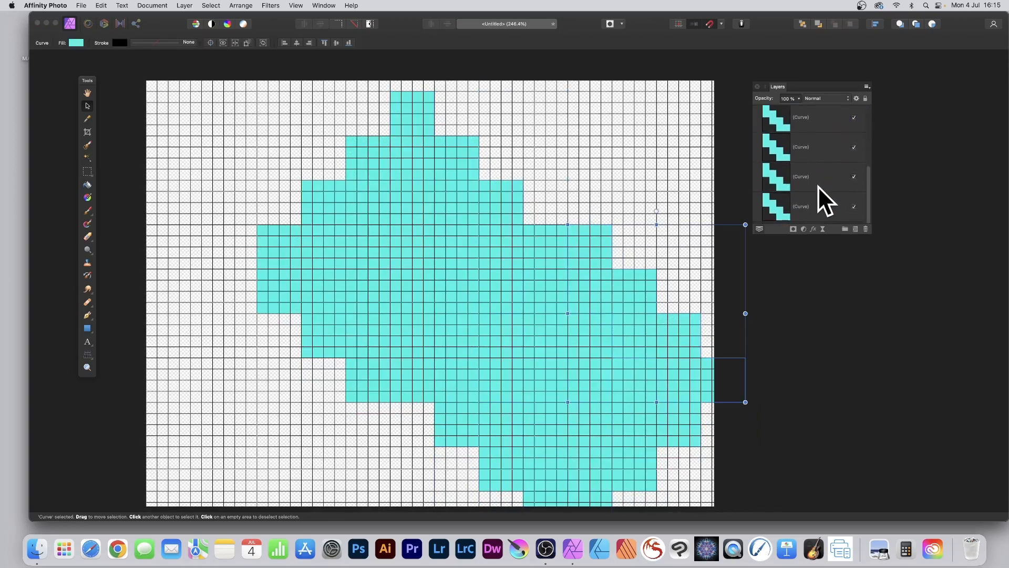
left_click(805, 209, "shift")
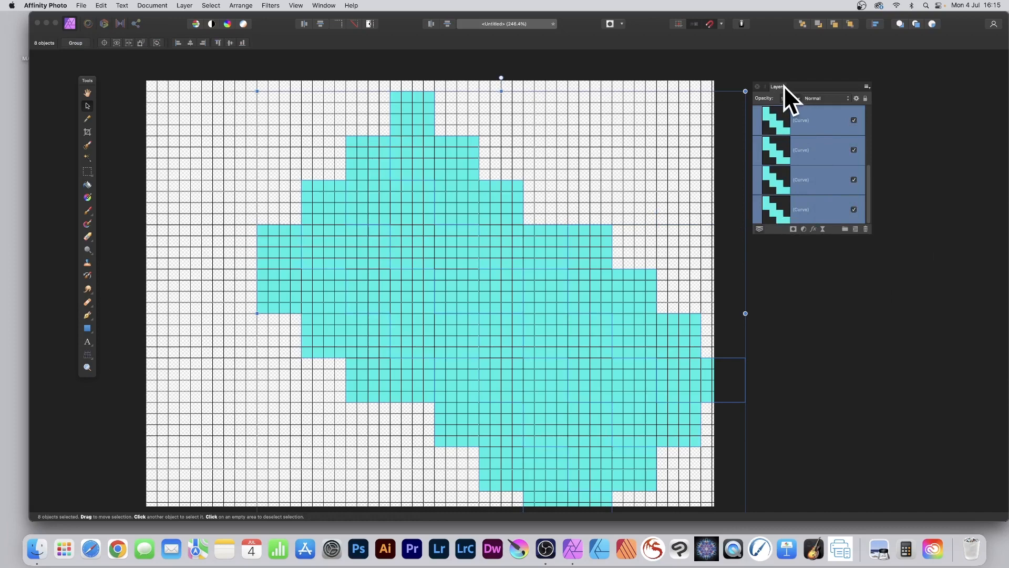
left_click_drag(783, 85, 761, 82)
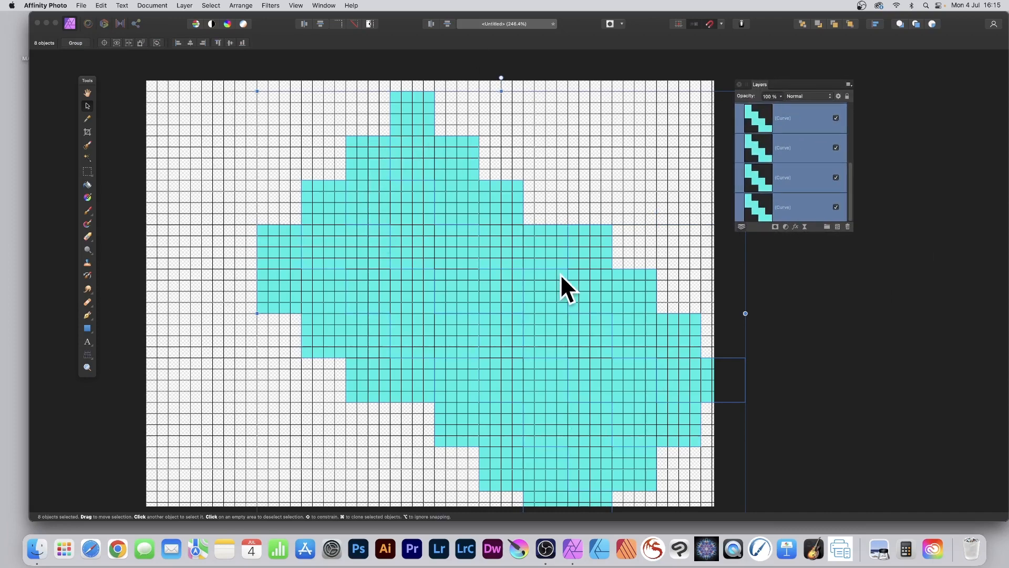
left_click(795, 226)
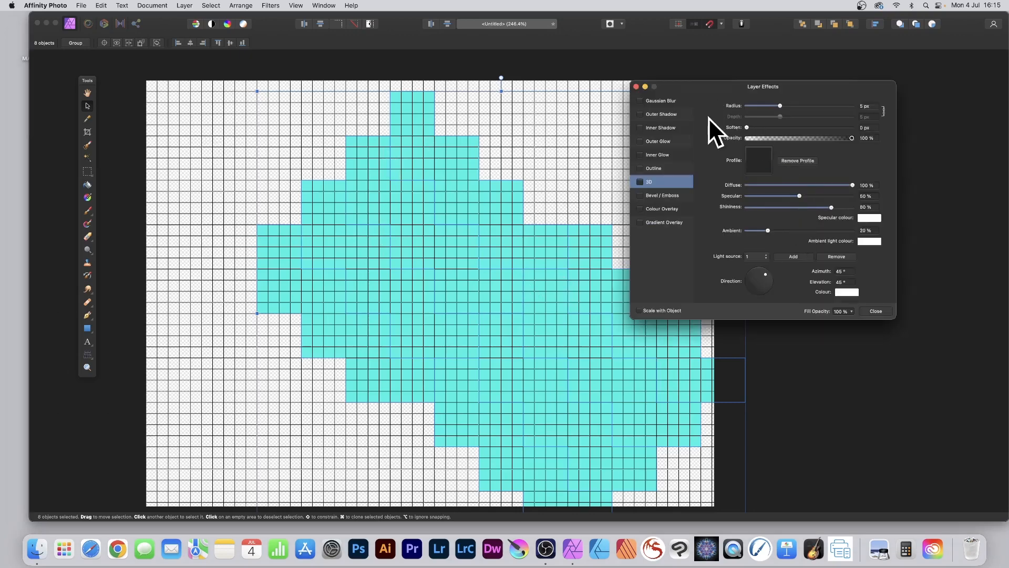
left_click(640, 182)
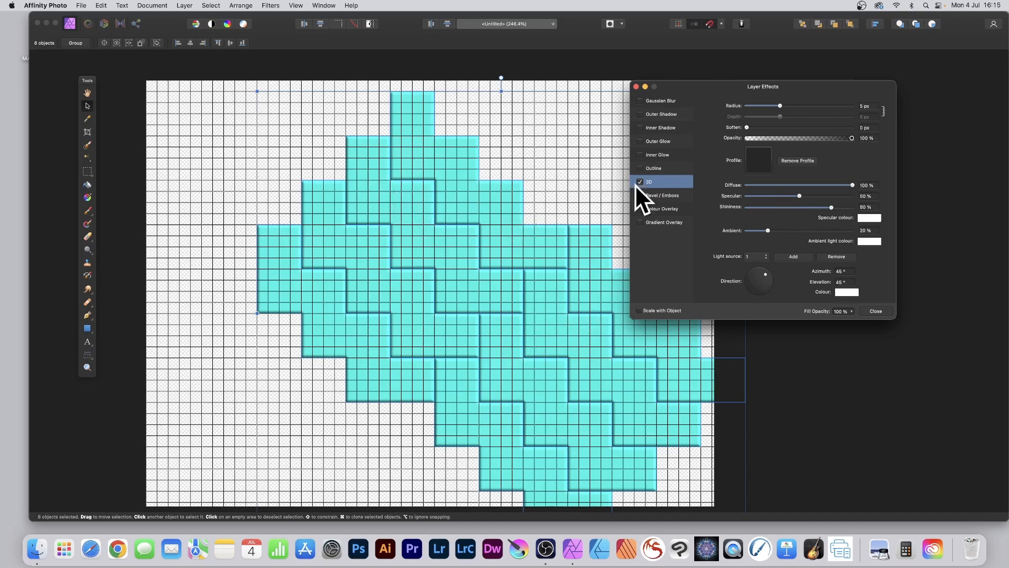
left_click_drag(790, 105, 840, 104)
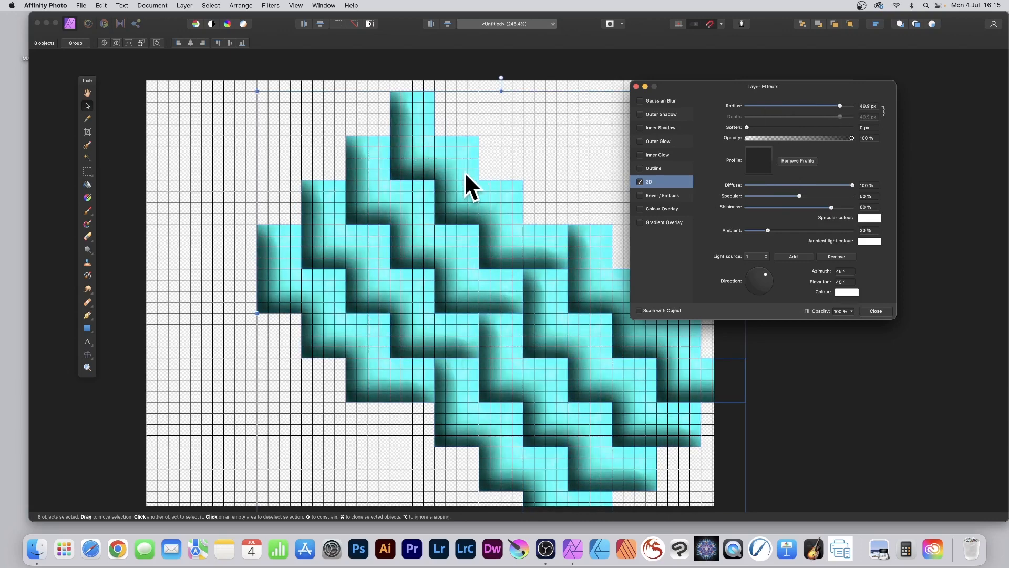
Add a Pillow Bevel / Emboss effect to the eight staircases with radius 27.5 px, azimuth 179.5° and elevation 0°.
left_click(659, 194)
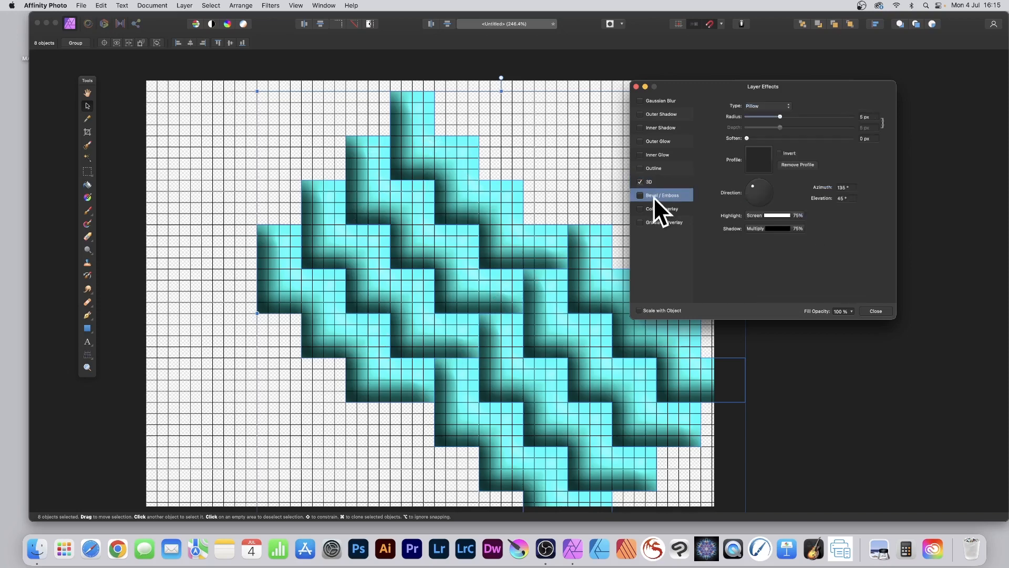
left_click(640, 196)
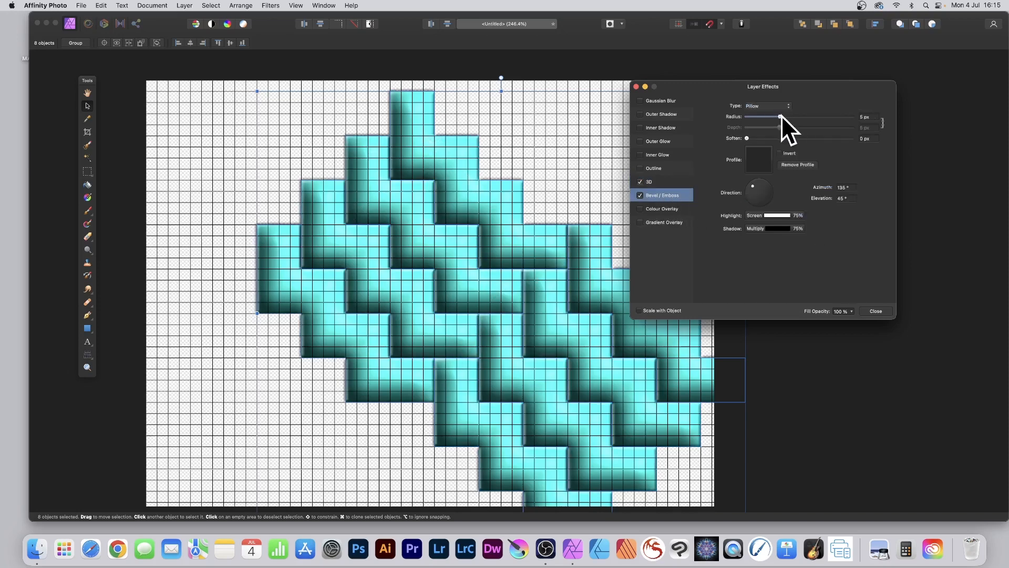
left_click(764, 107)
left_click_drag(787, 117, 813, 116)
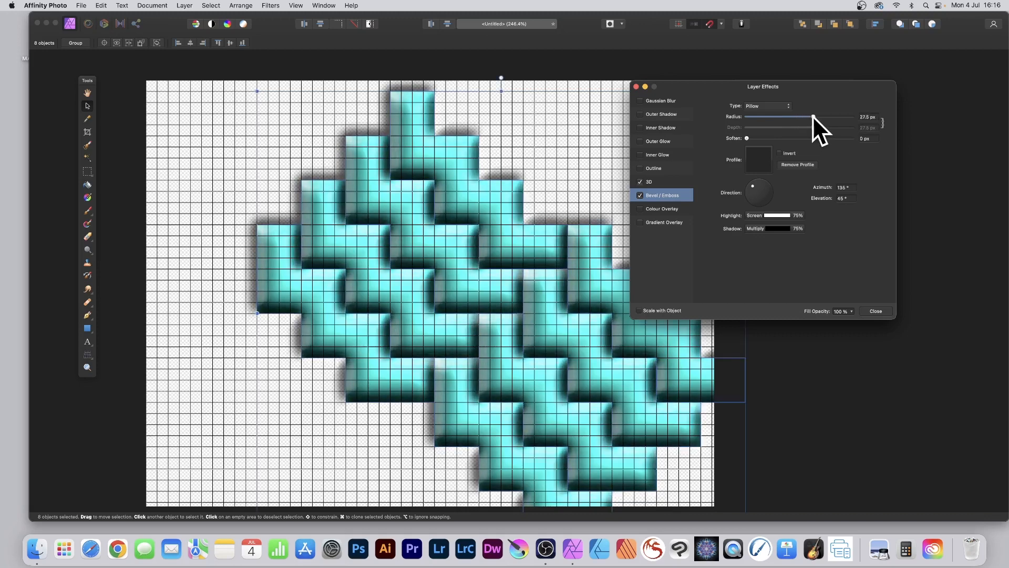
mouse_move(757, 191)
left_mouse_down()
mouse_move(740, 183)
mouse_move(745, 191)
left_mouse_up()
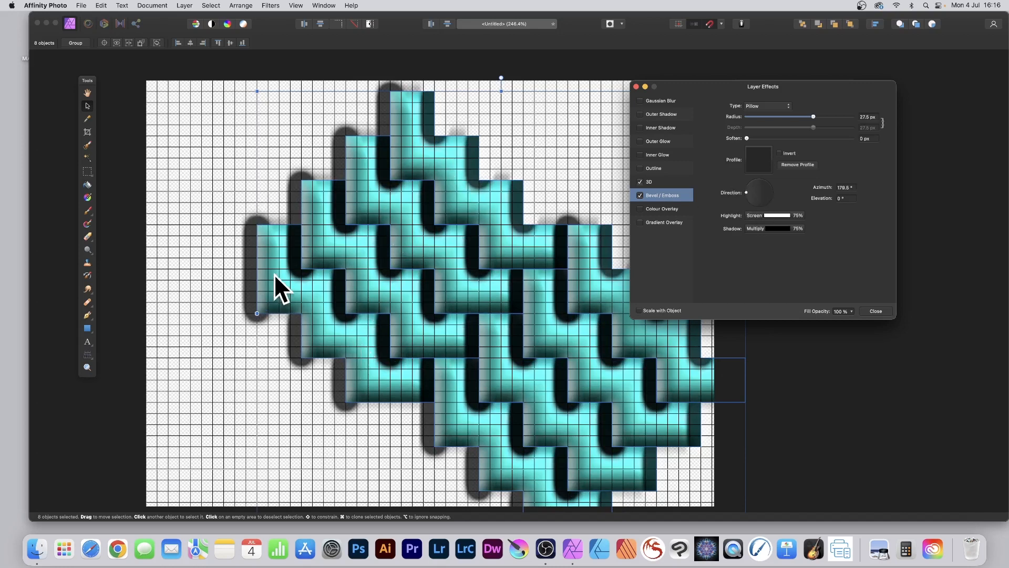
scroll(274, 274, "left", 3)
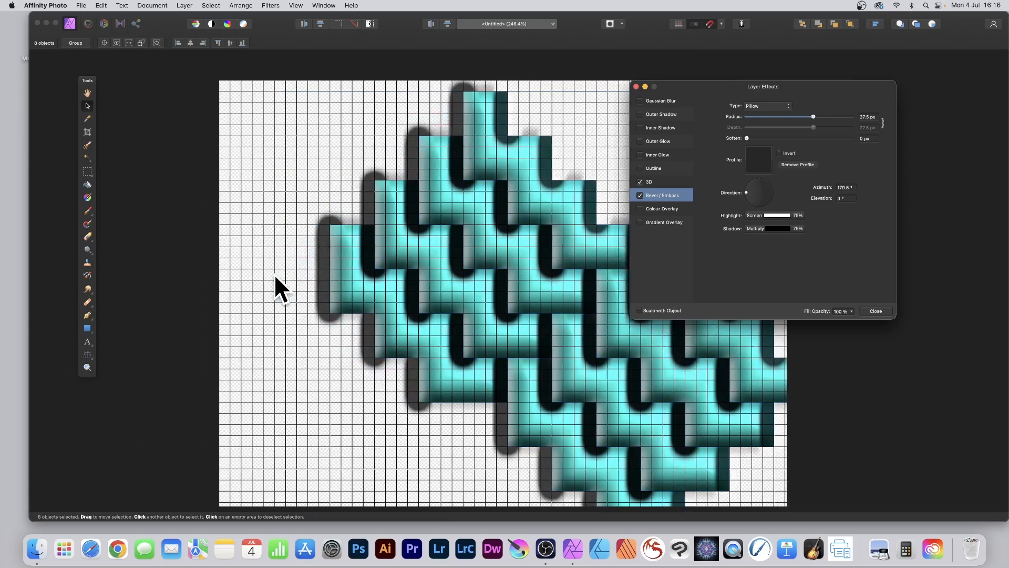
scroll(426, 309, "right", 5)
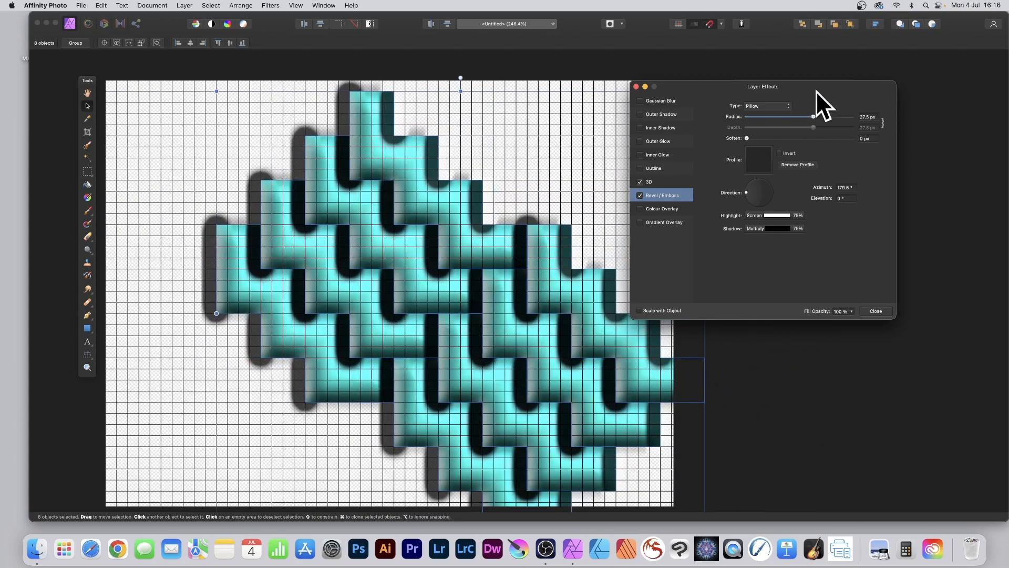
left_click(881, 311)
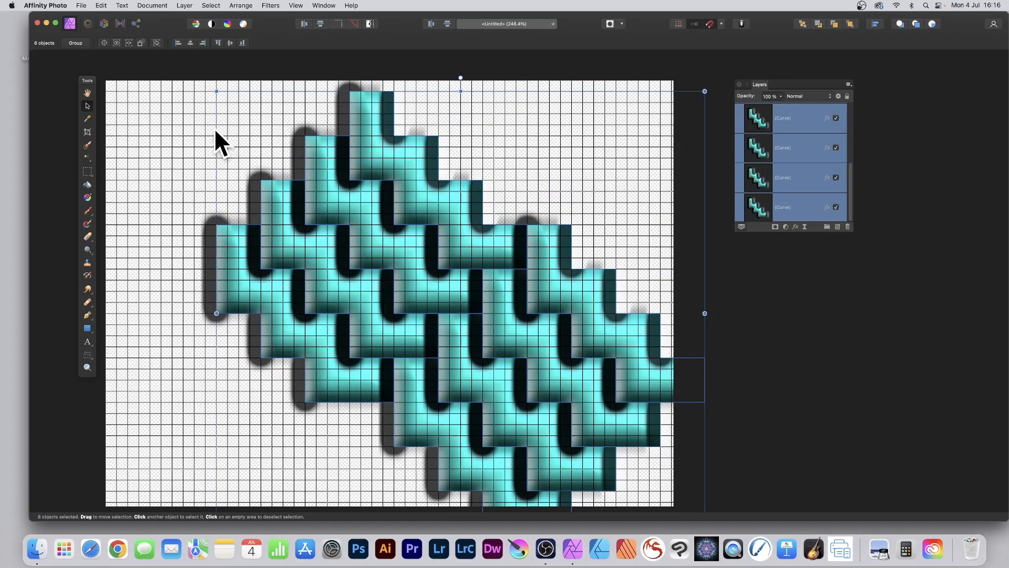
Duplicate all eight staircases 16 grid squares left and 16 down, and duplicate the uppermost staircase four squares up and four right.
scroll(172, 88, "down", 2)
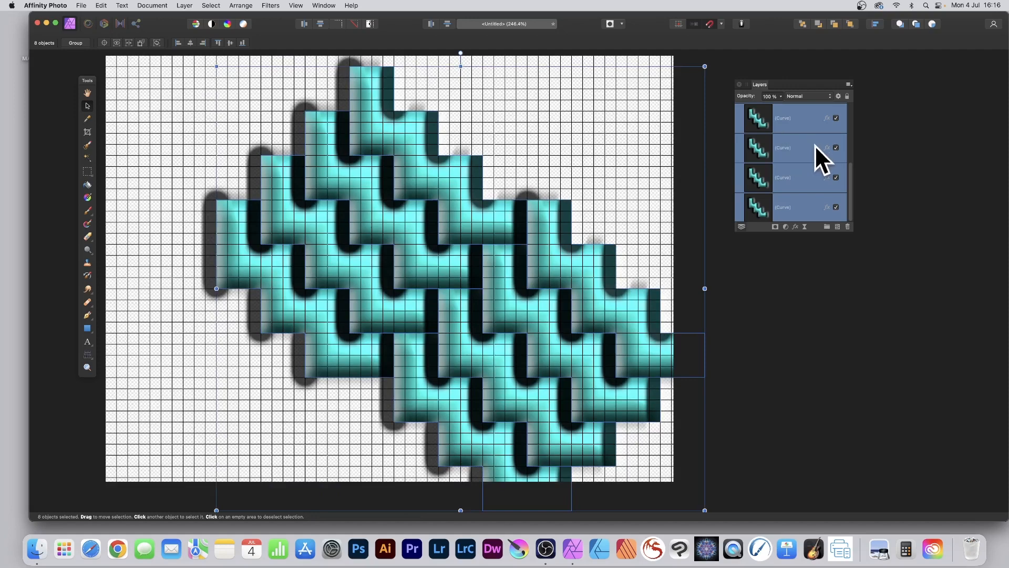
scroll(810, 168, "up", 3)
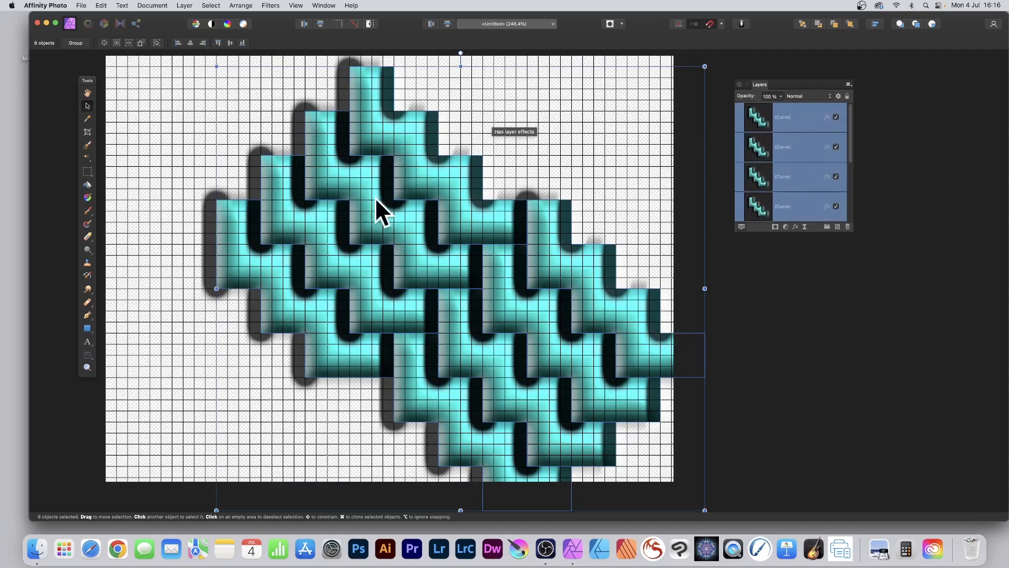
left_click_drag(455, 223, 276, 397)
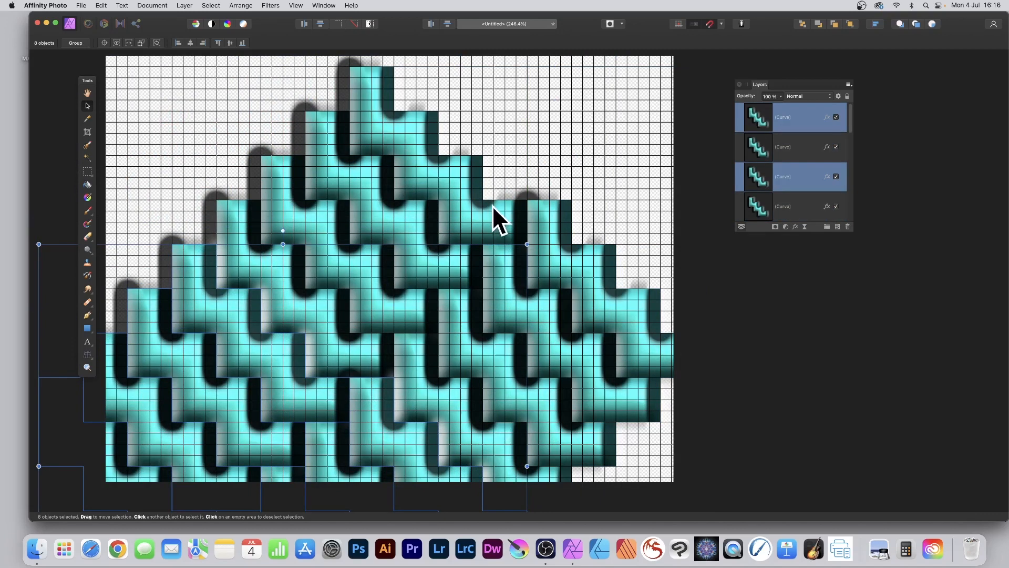
left_click(473, 212)
left_click_drag(485, 217, 522, 174)
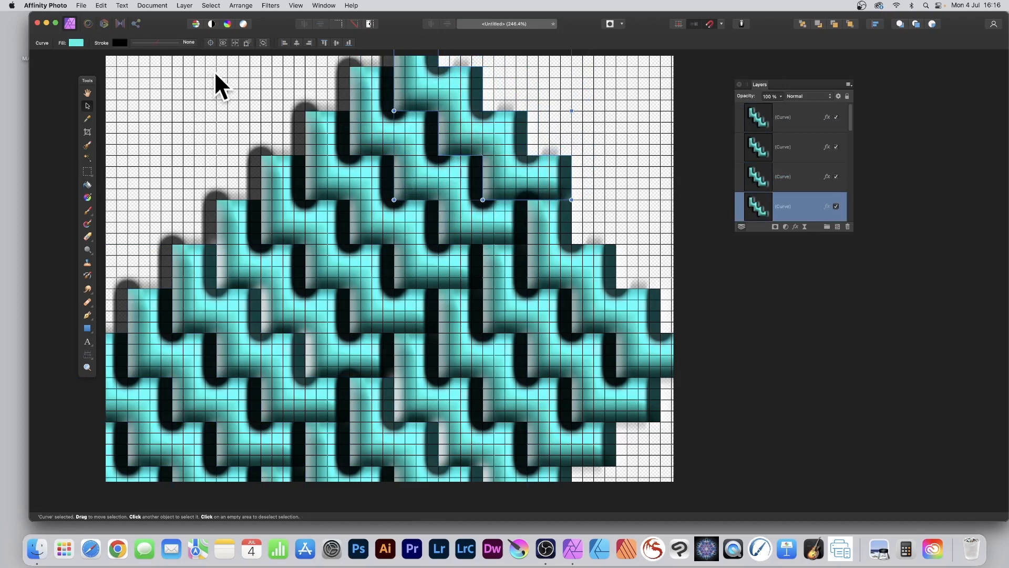
On the two staircases just below the topmost one, set an S-curve bevel profile with radius 18.2 px and enable Gradient Overlay.
left_click_drag(283, 65, 682, 363)
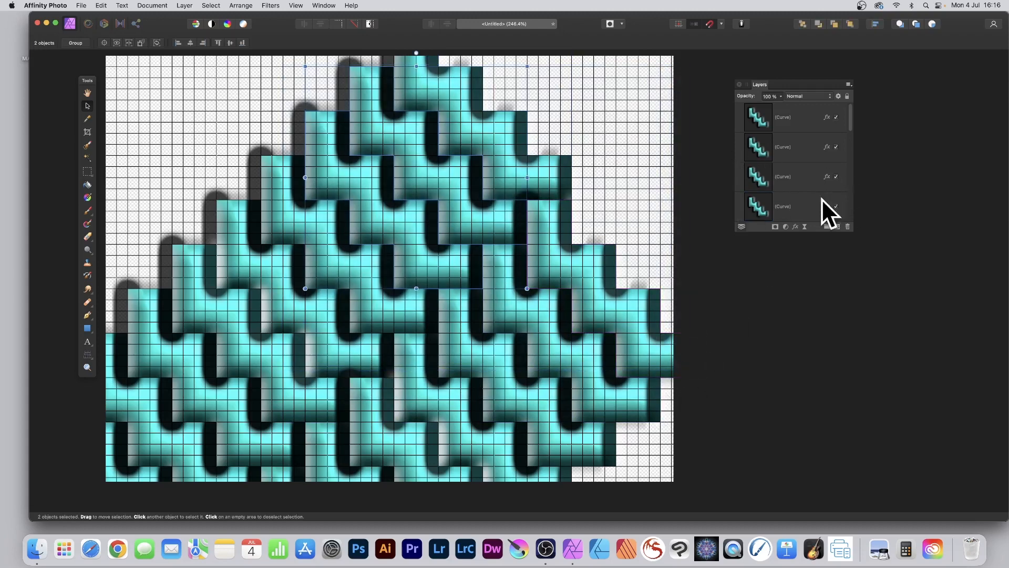
left_click(795, 226)
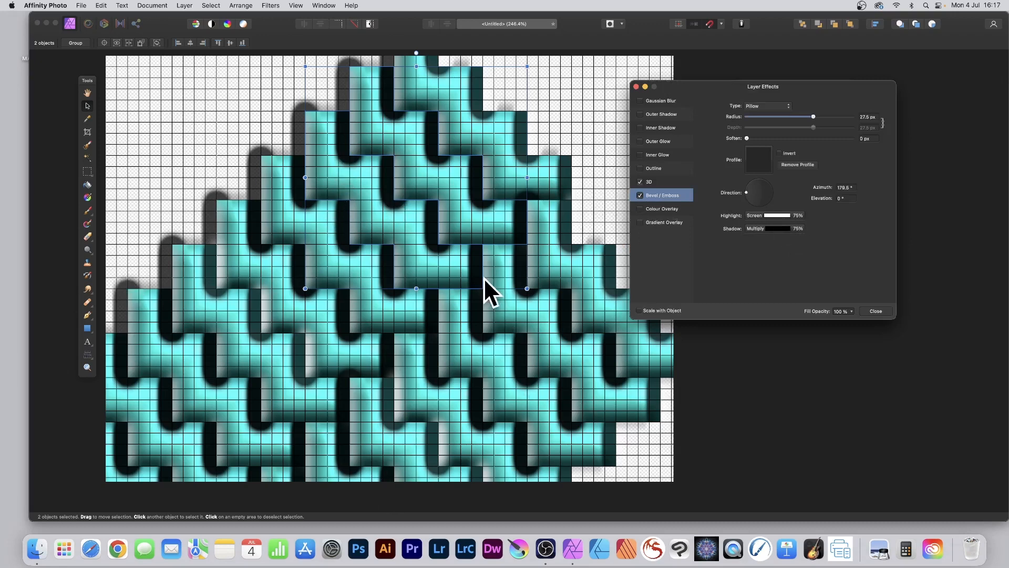
mouse_move(813, 116)
left_mouse_down()
mouse_move(776, 116)
mouse_move(841, 116)
mouse_move(803, 117)
left_mouse_up()
left_click(765, 161)
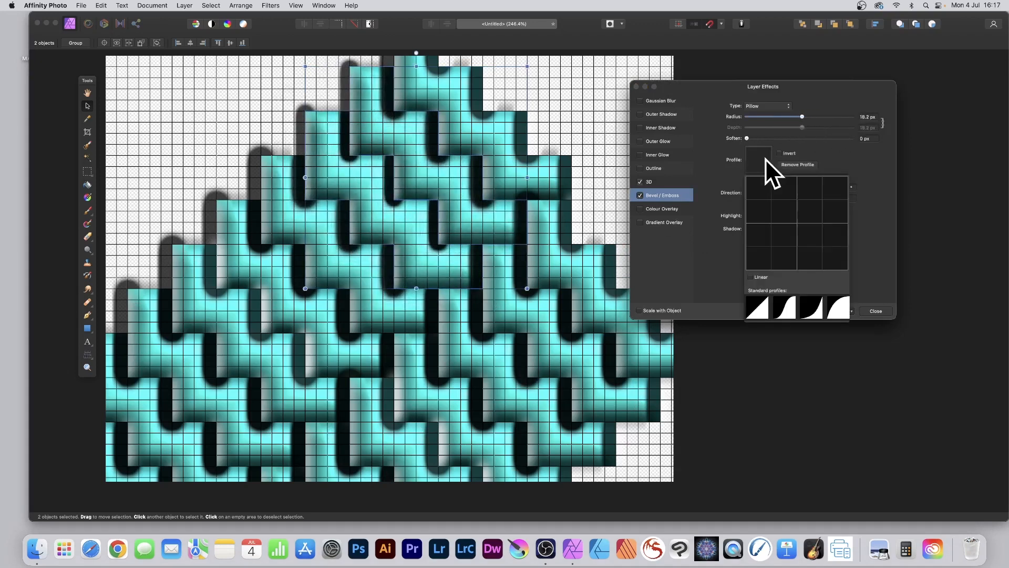
left_click(785, 307)
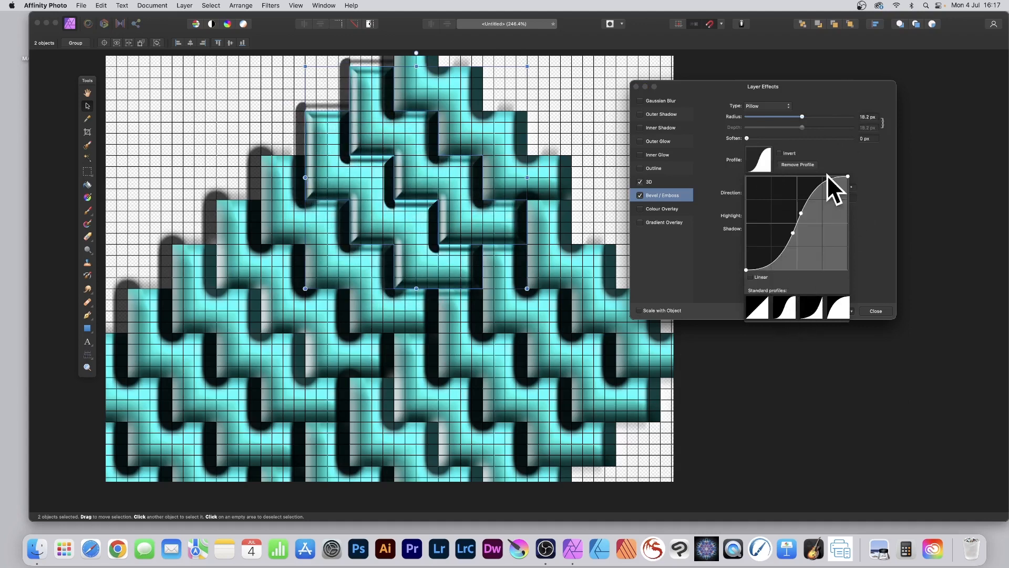
left_click(863, 180)
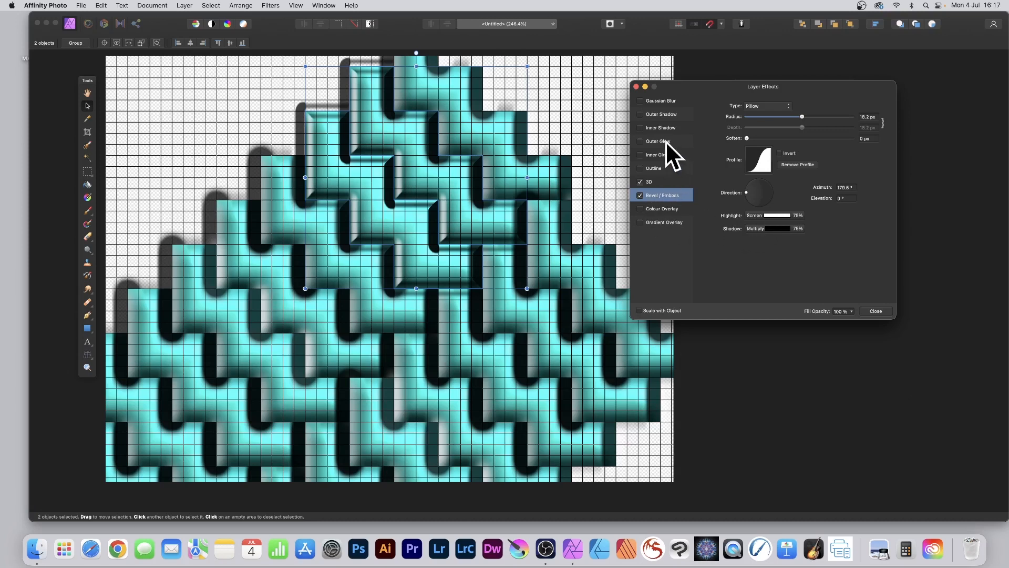
left_click(645, 223)
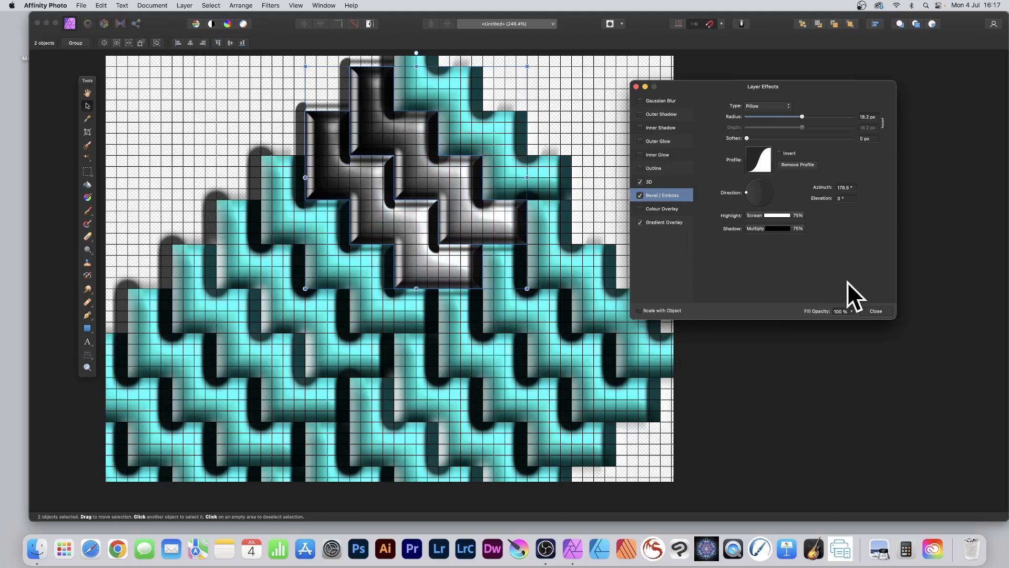
left_click(876, 311)
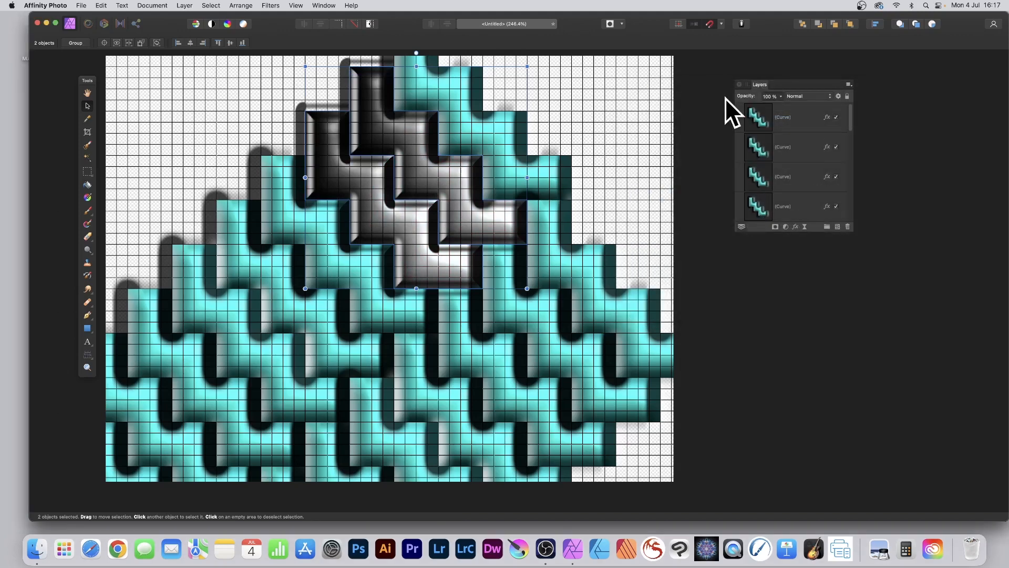
Give the topmost staircase and the four layers below it an S-curve bevel profile, raising its lower middle node into a hump.
scroll(542, 199, "down", 5)
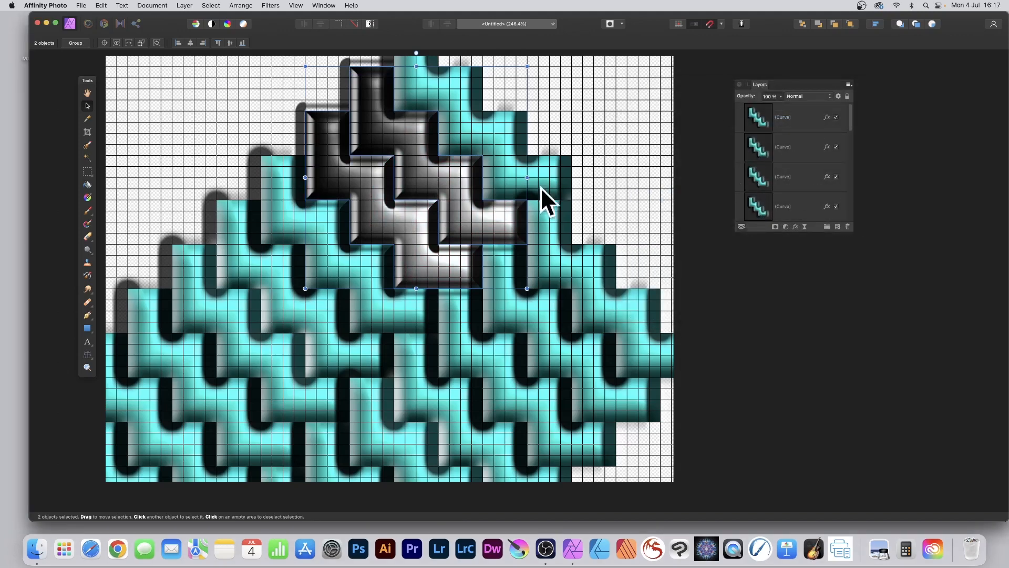
left_click(761, 206)
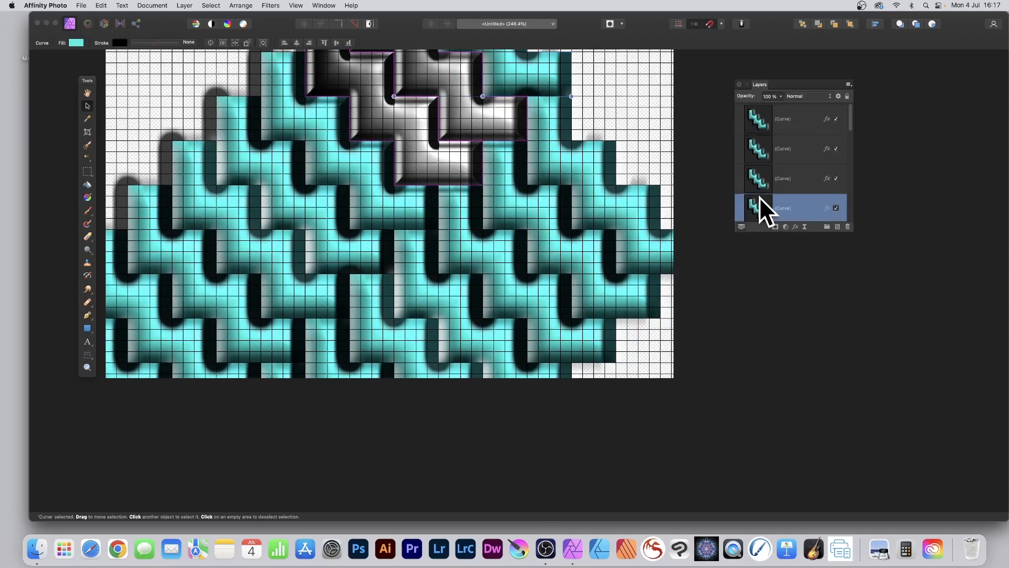
scroll(803, 195, "down", 3)
scroll(803, 194, "down", 5)
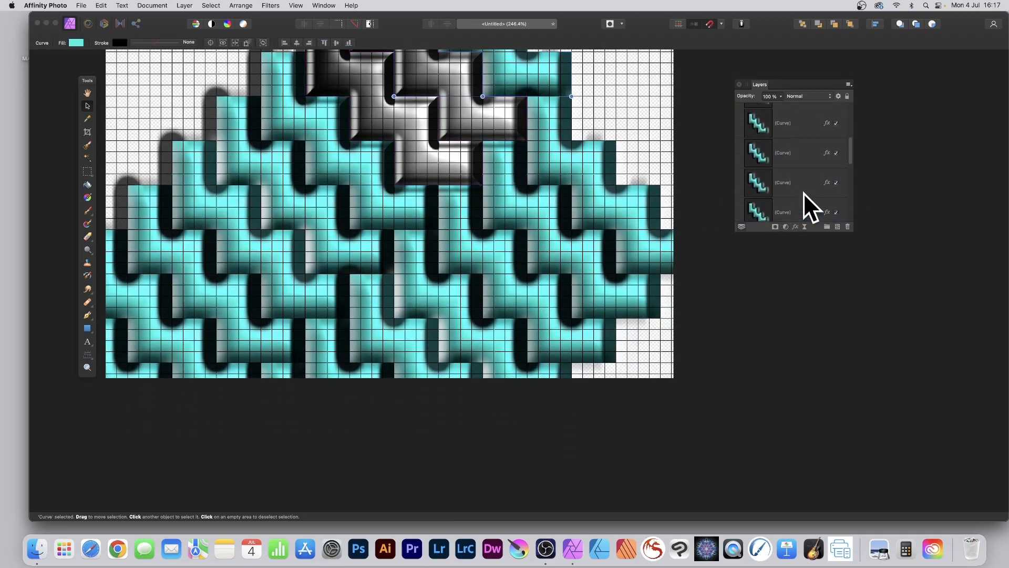
scroll(803, 194, "up", 3)
left_click(793, 173, "shift")
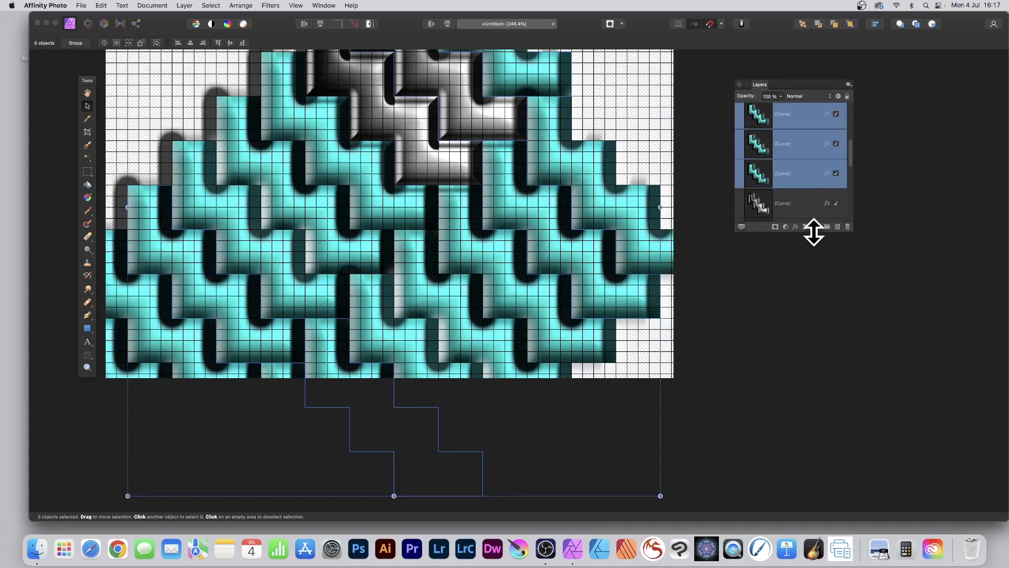
left_click(794, 226)
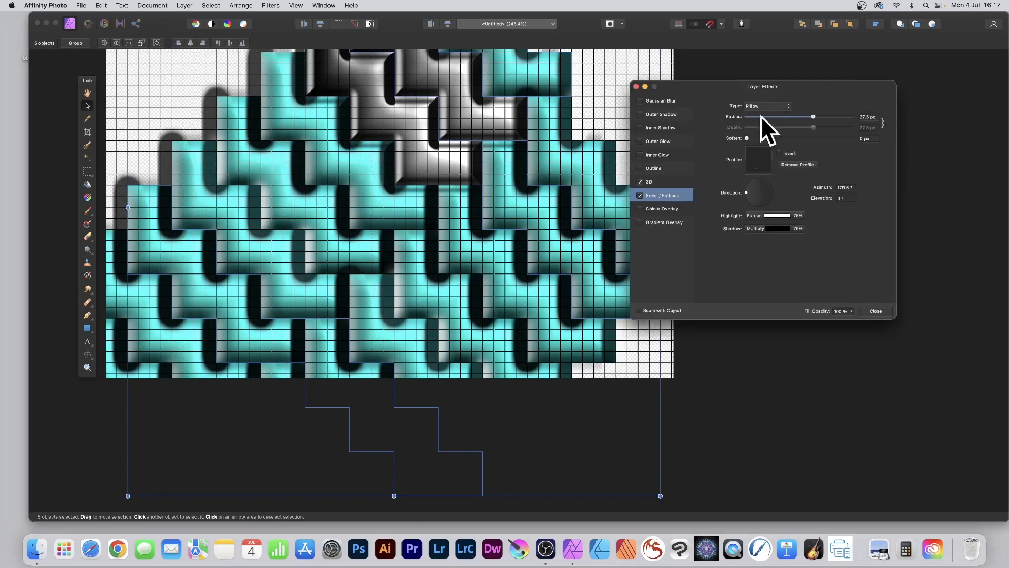
left_click(760, 157)
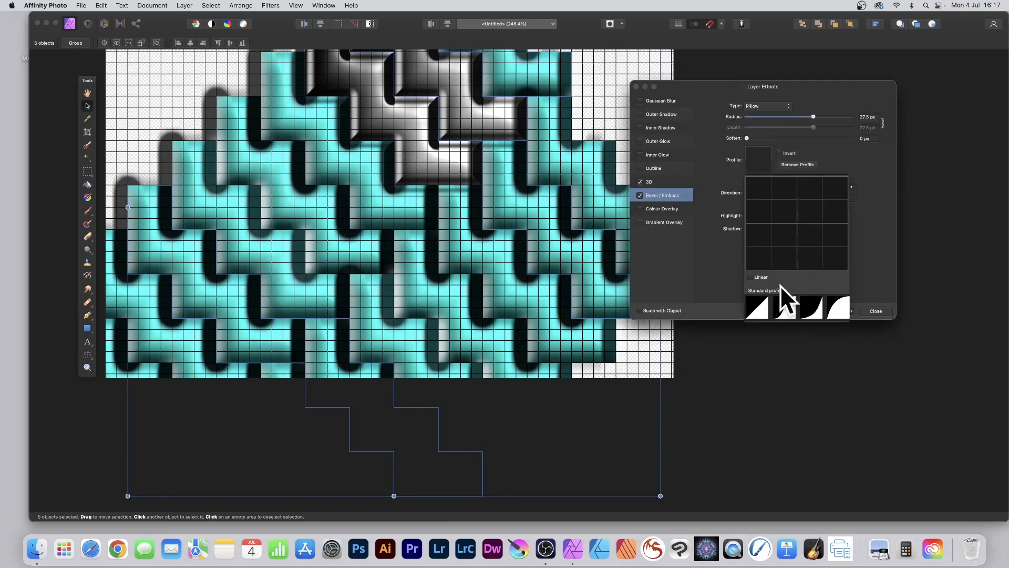
left_click(782, 306)
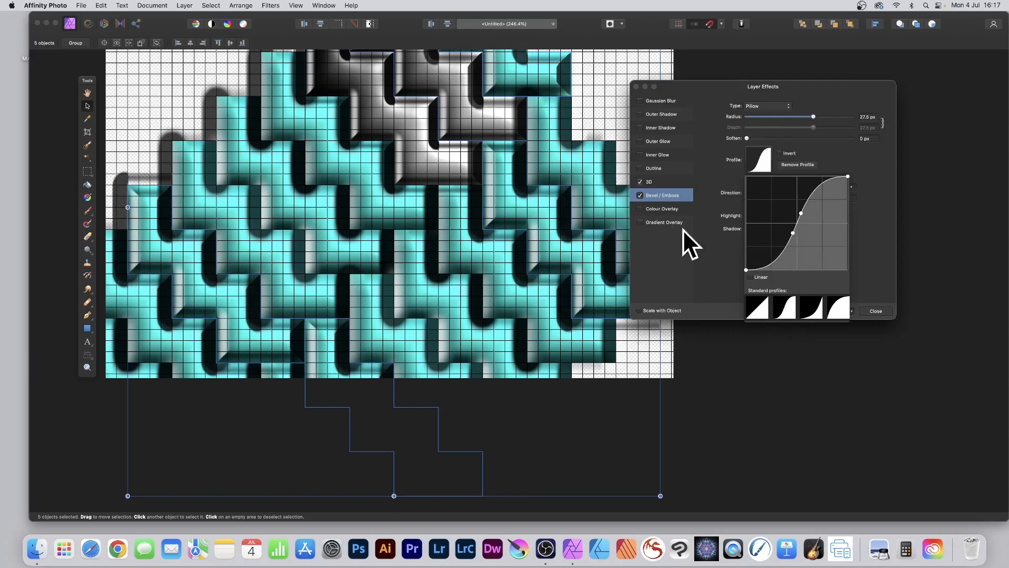
left_click_drag(793, 231, 777, 203)
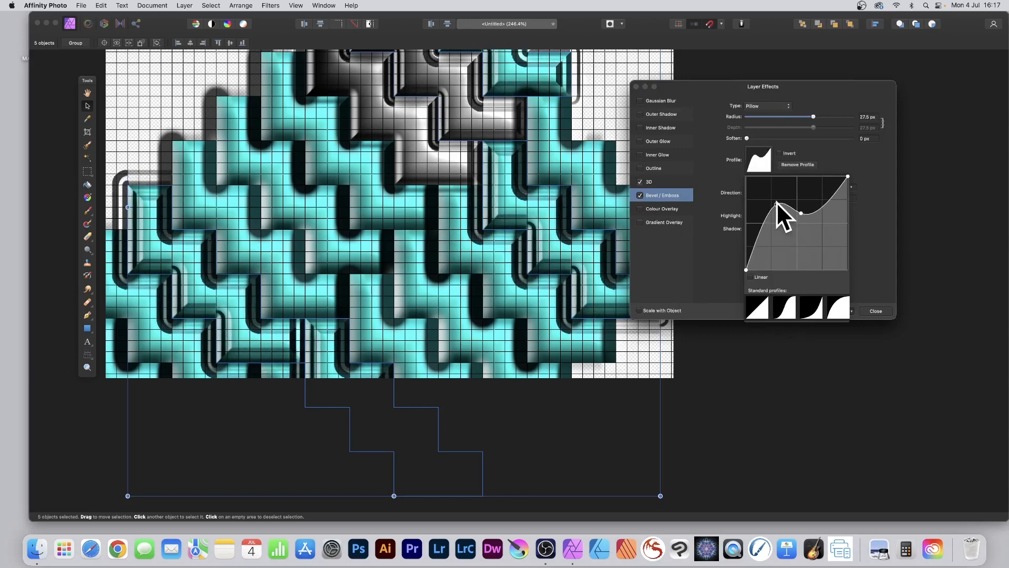
left_click(876, 311)
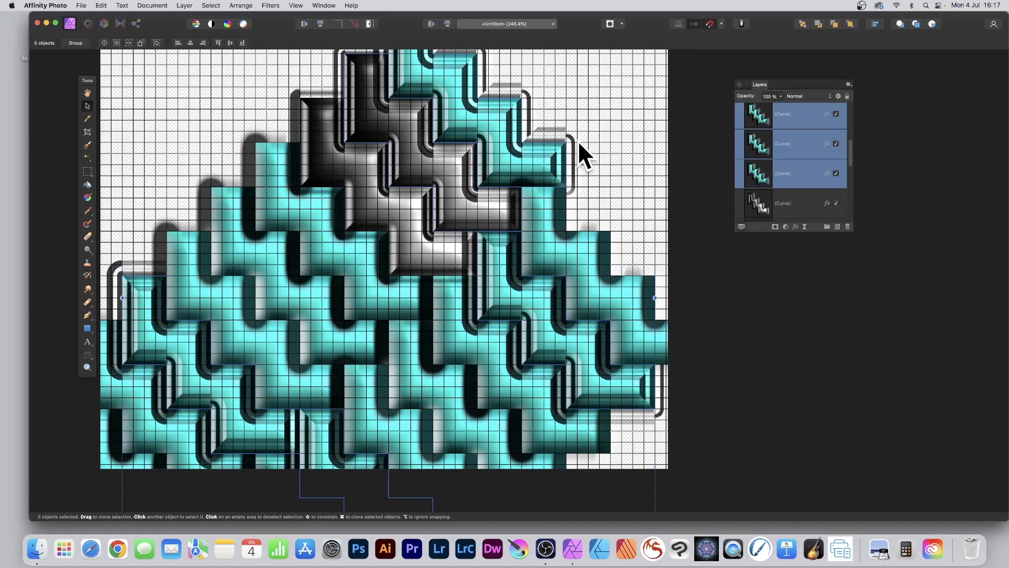
Show the preset styles library and move the layer list aside so both can be used together.
left_click(545, 216)
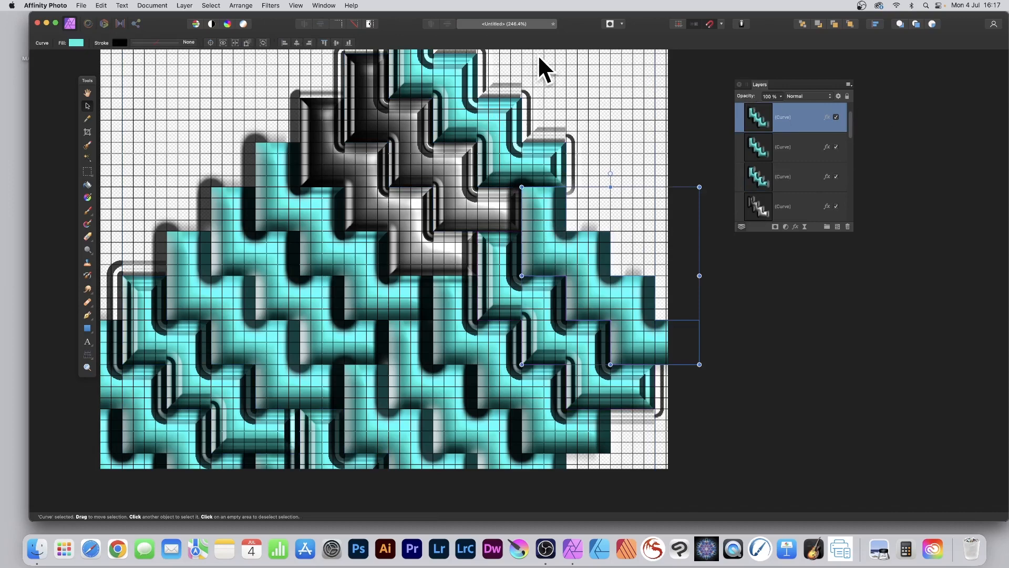
left_click(294, 6)
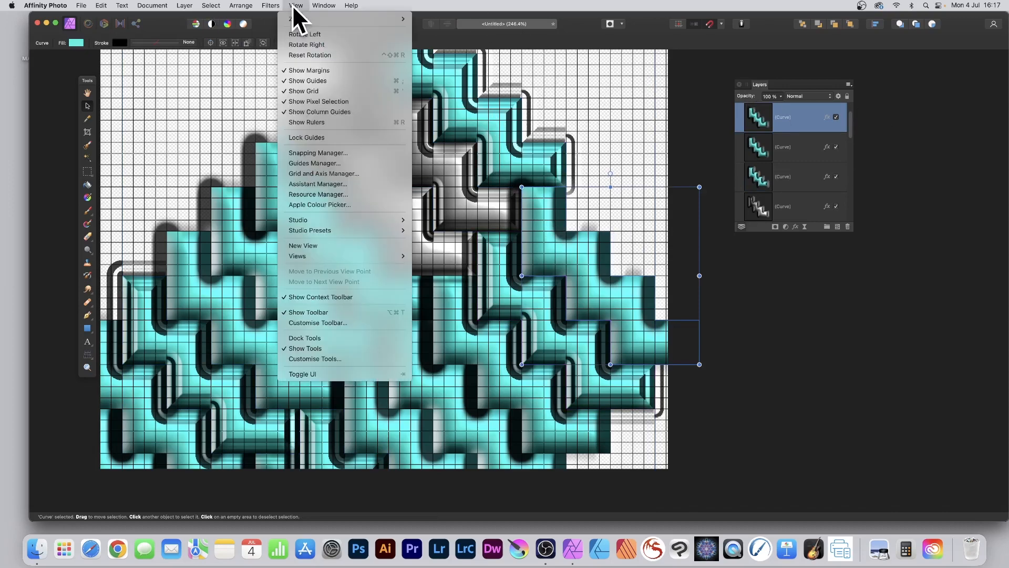
mouse_move(330, 222)
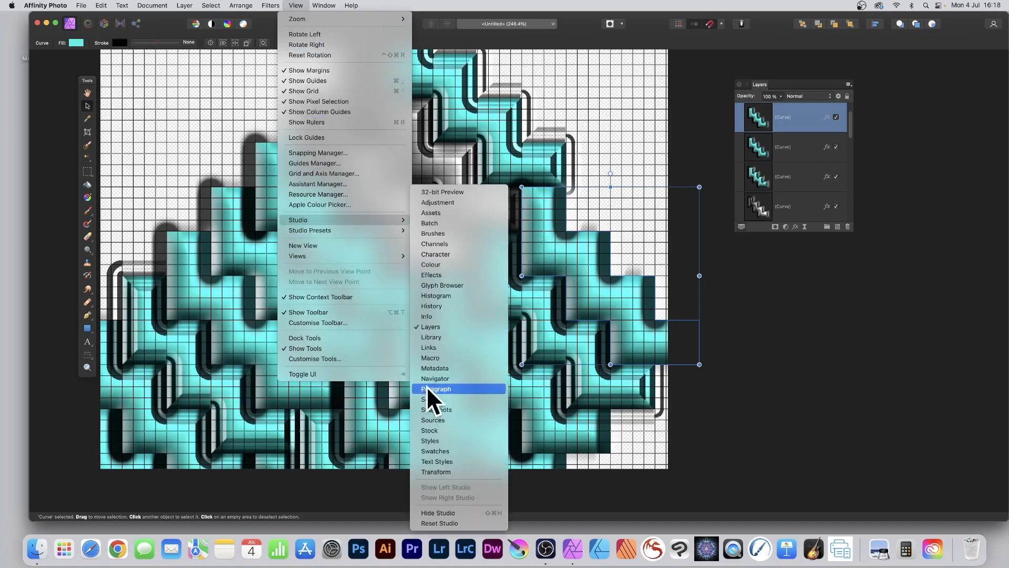
left_click(439, 440)
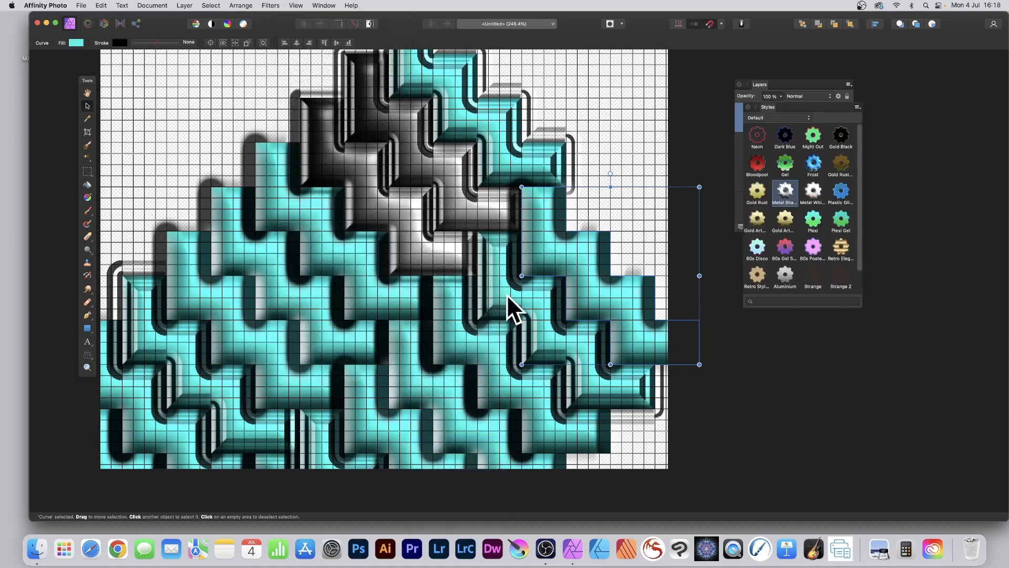
left_click_drag(759, 85, 685, 70)
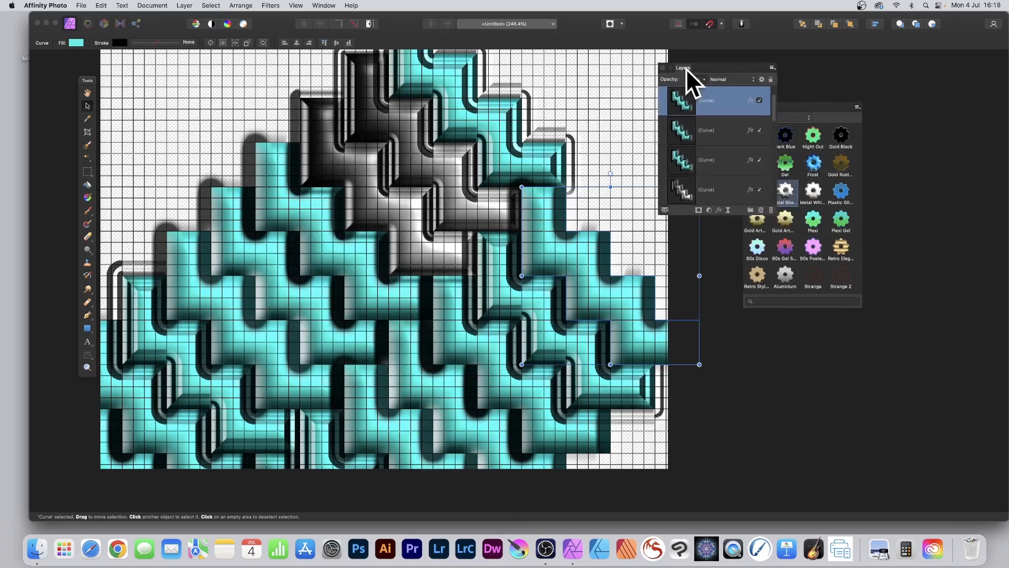
Select all the staircase layers from the uppermost to the lowest and apply the second "Gold Art..." preset style from the Default category.
scroll(713, 126, "down", 3)
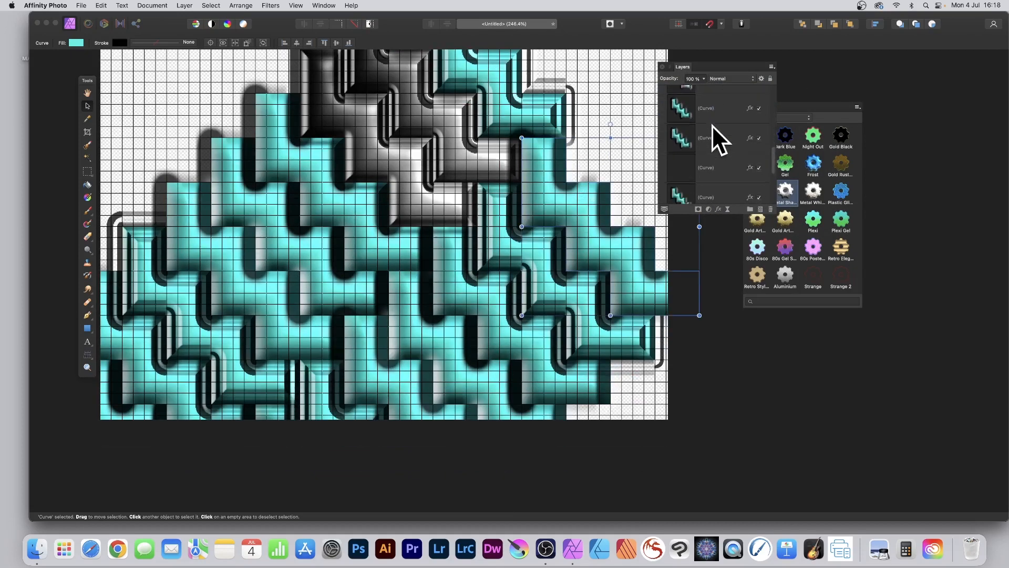
scroll(714, 129, "down", 7)
left_click(716, 191, "shift")
scroll(718, 151, "up", 2)
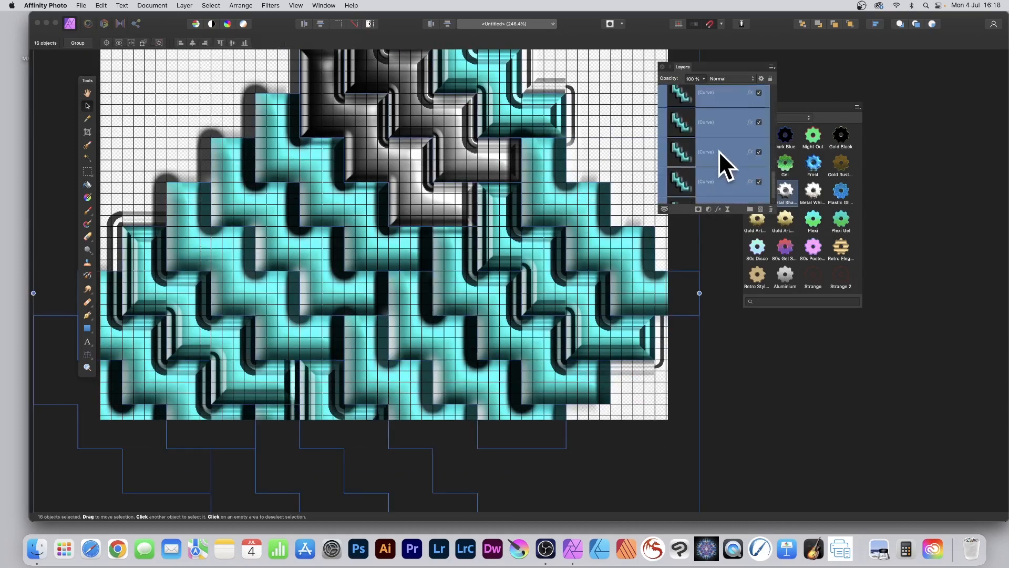
scroll(718, 161, "up", 5)
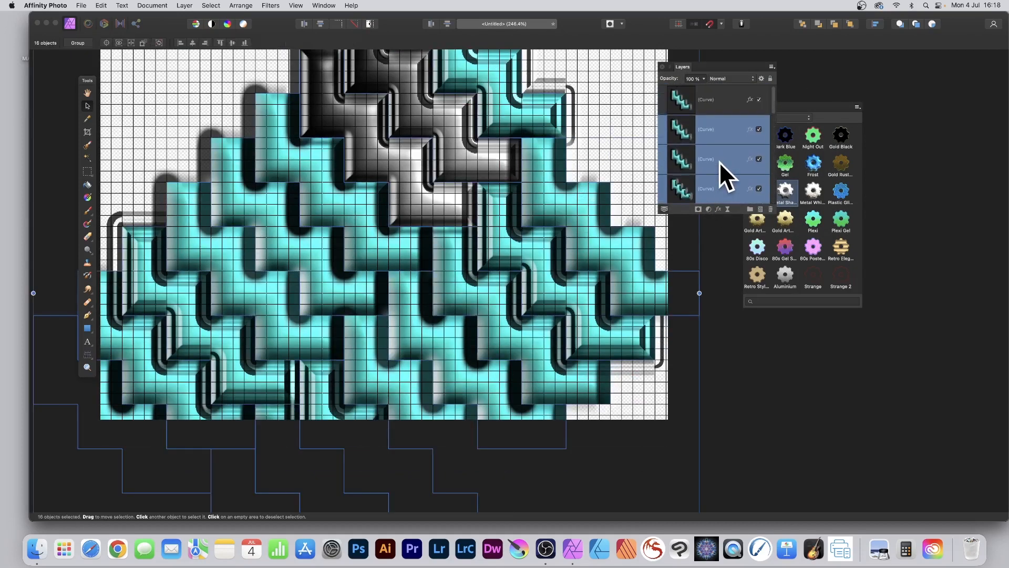
left_click(709, 102)
scroll(715, 157, "down", 3)
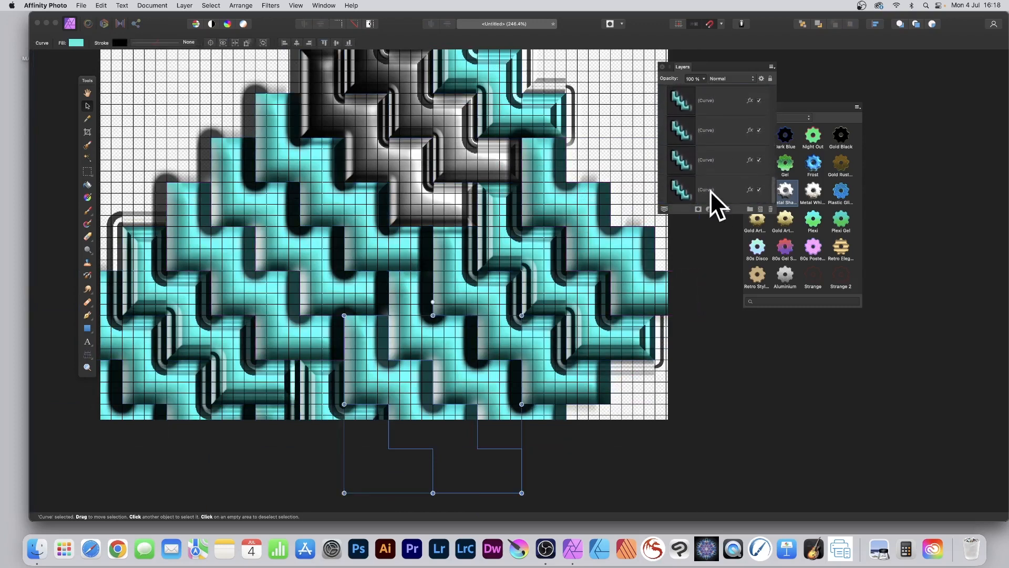
left_click(710, 190, "shift")
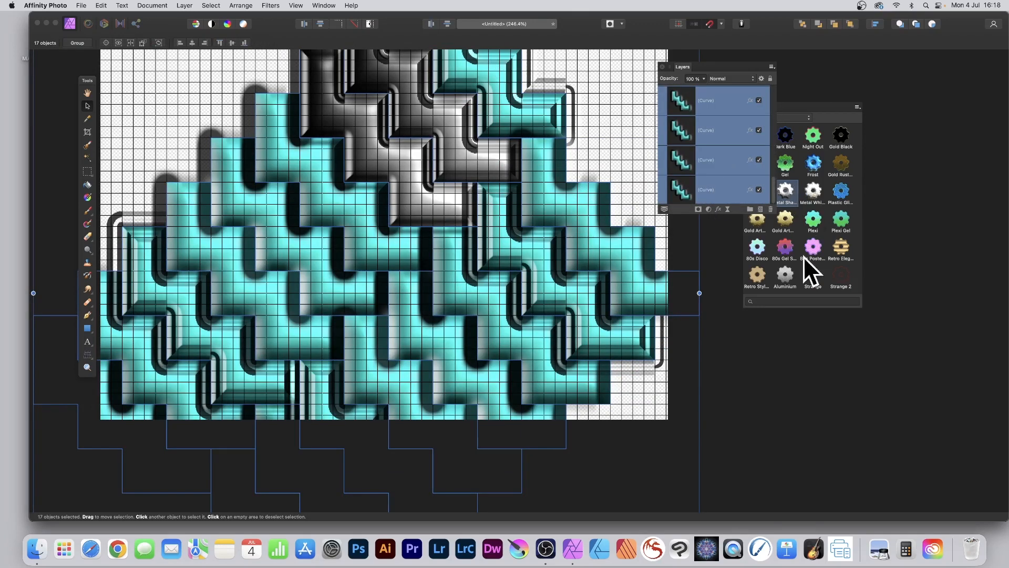
left_click(787, 219)
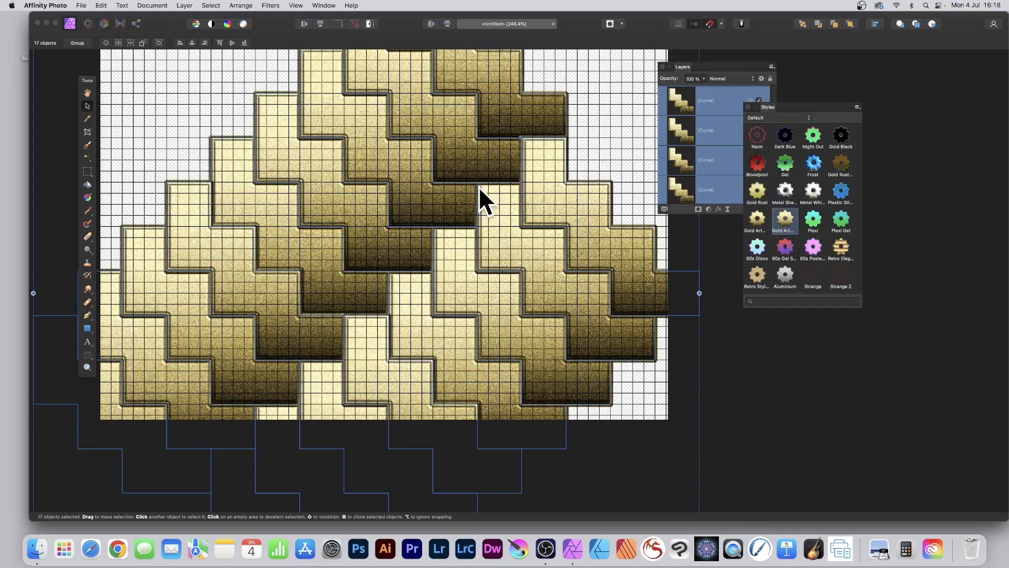
Try the "80s Poste..." and Plexi styles on all the staircases, ending with the "Metal Whi..." preset applied.
scroll(474, 188, "down", 1)
scroll(474, 188, "up", 5)
scroll(477, 189, "down", 1)
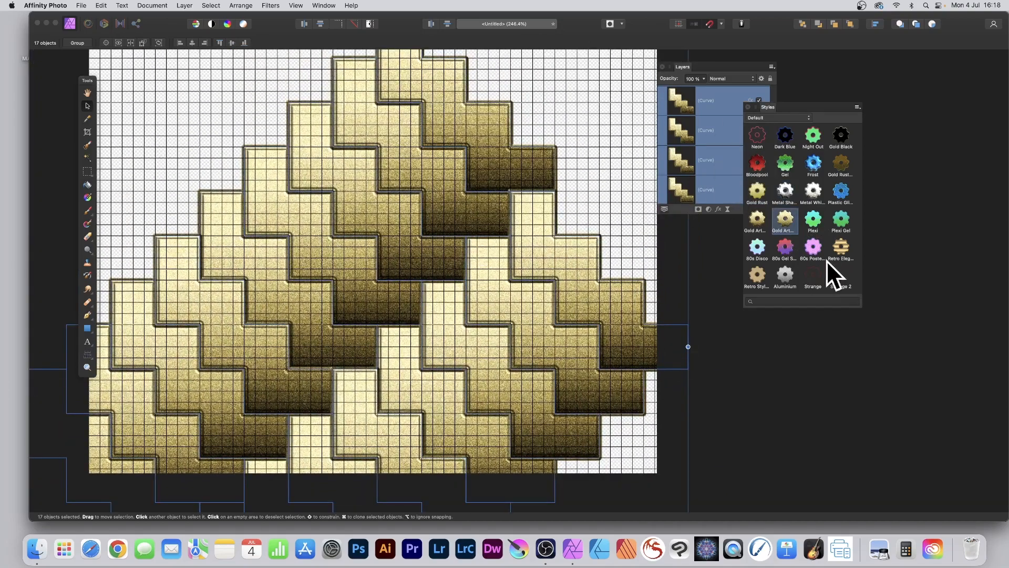
left_click(814, 240)
left_click(816, 216)
left_click(812, 186)
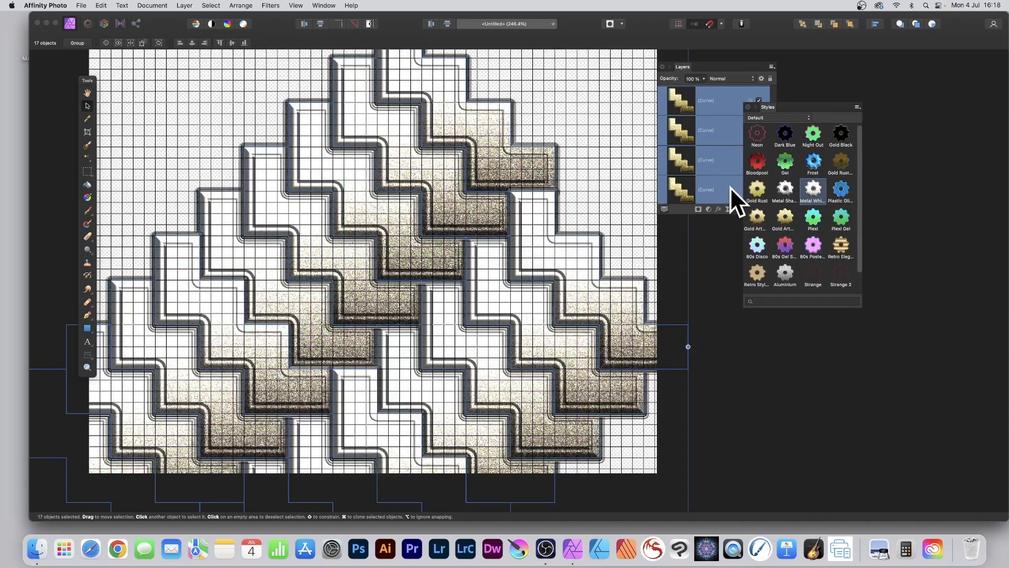